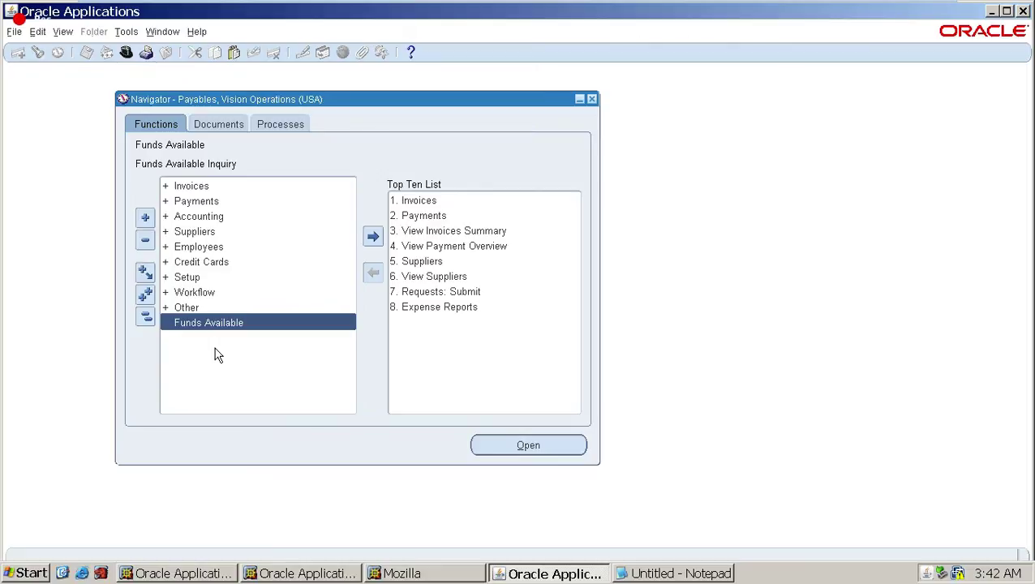
pyautogui.press('Up')
pyautogui.press('Up')
pyautogui.press('Up')
pyautogui.press('Up')
pyautogui.press('Up')
pyautogui.press('Up')
pyautogui.press('Up')
pyautogui.press('Up')
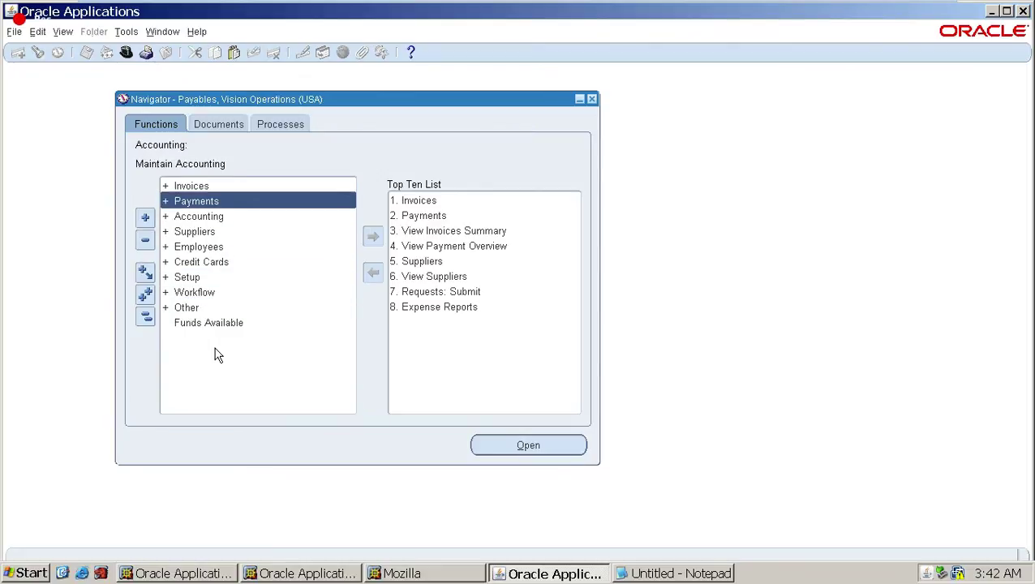
pyautogui.press('Up')
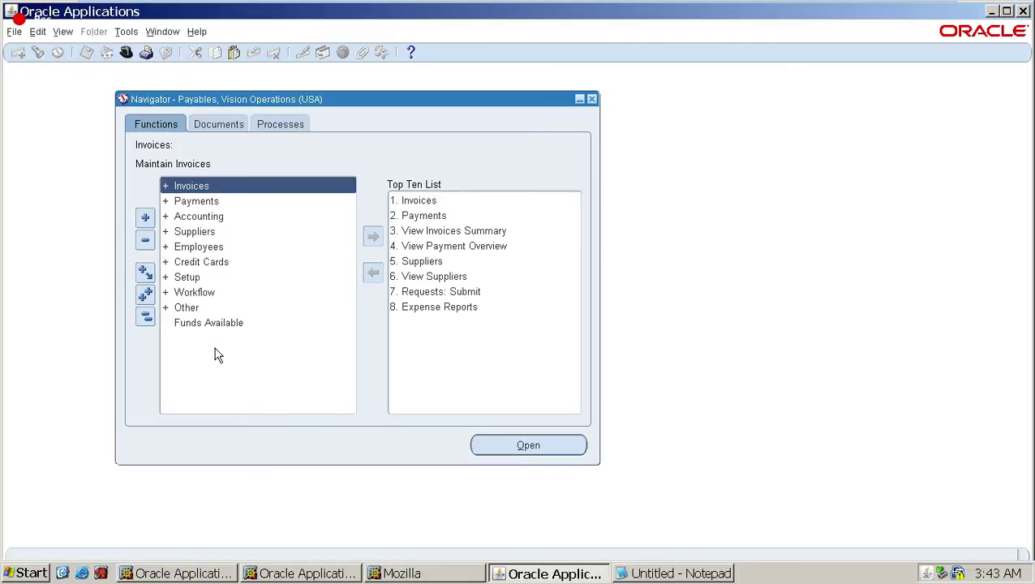
# Step: Expand the Suppliers group in the Payables navigator and go to its Entry function
pyautogui.press('Down')
pyautogui.press('Down')
pyautogui.press('Down')
pyautogui.press('Down')
pyautogui.press('Down')
pyautogui.press('Down')
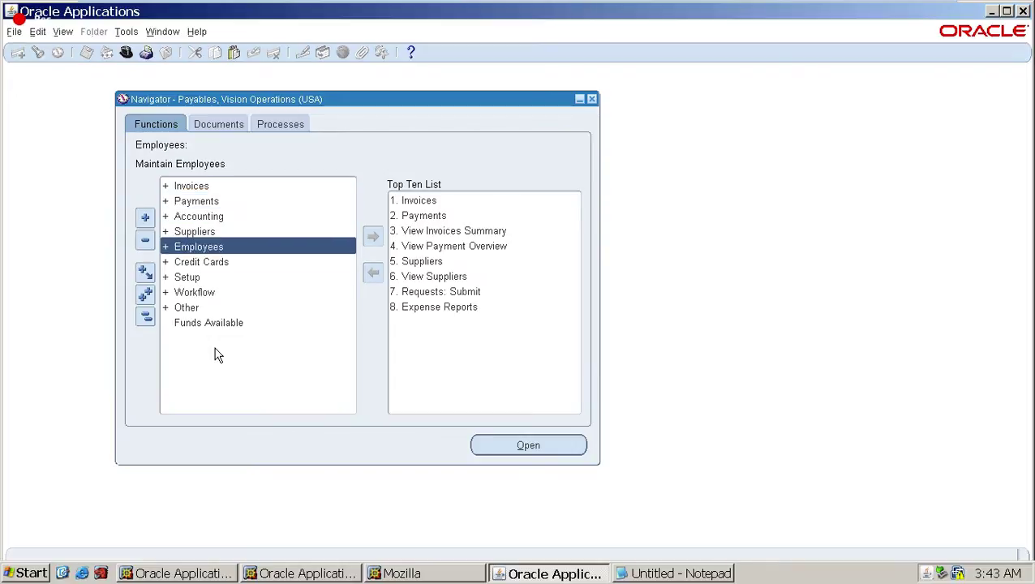
pyautogui.press('Up')
pyautogui.press('Up')
pyautogui.press('Up')
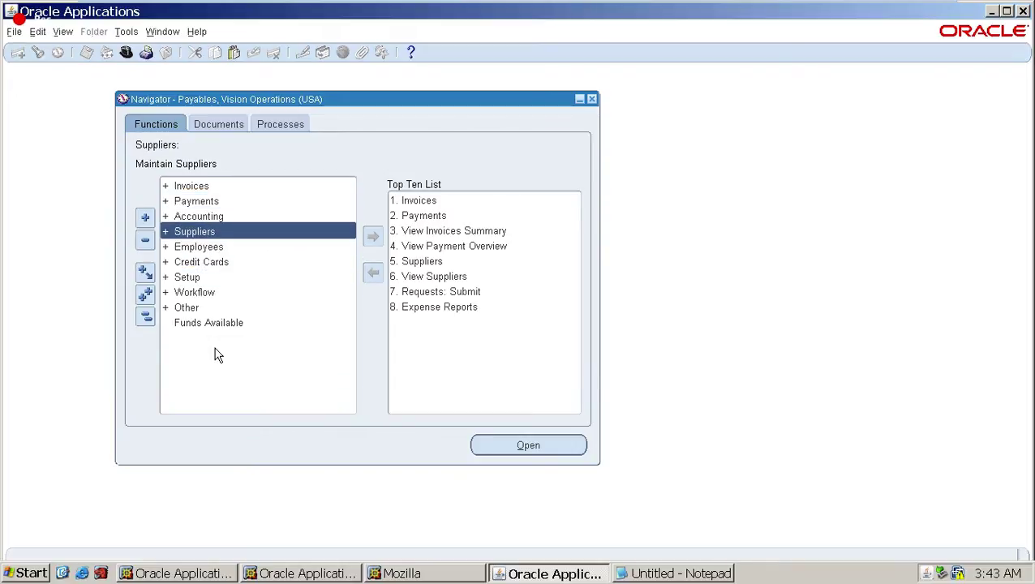
pyautogui.press('Return')
pyautogui.press('Down')
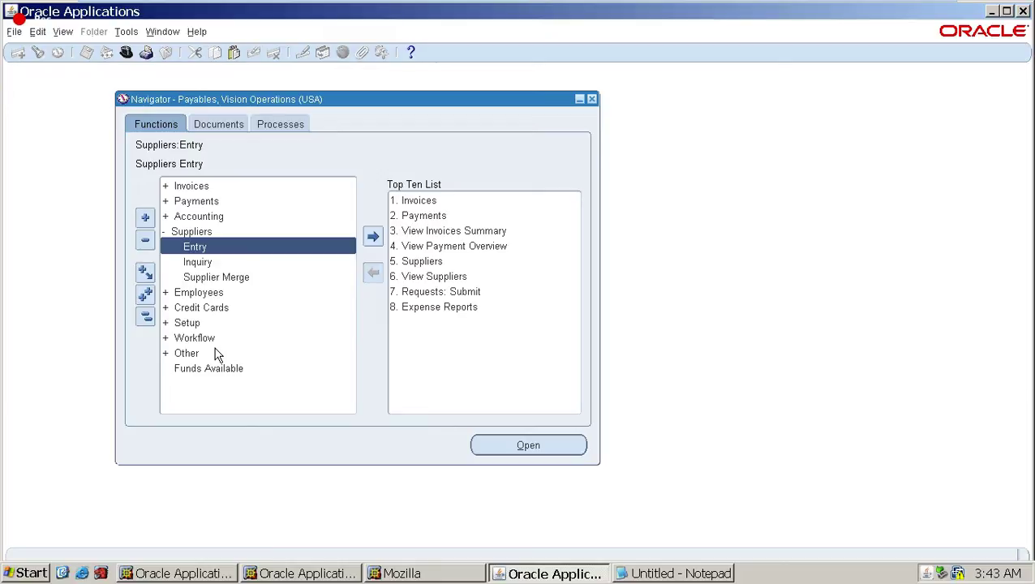
pyautogui.doubleClick(216, 257)
# Step: Switch to the Purchasing, Vision Operations (USA) responsibility and go to the Suppliers function under Supply Base
pyautogui.hotkey('alt', 'f')
pyautogui.write('w')
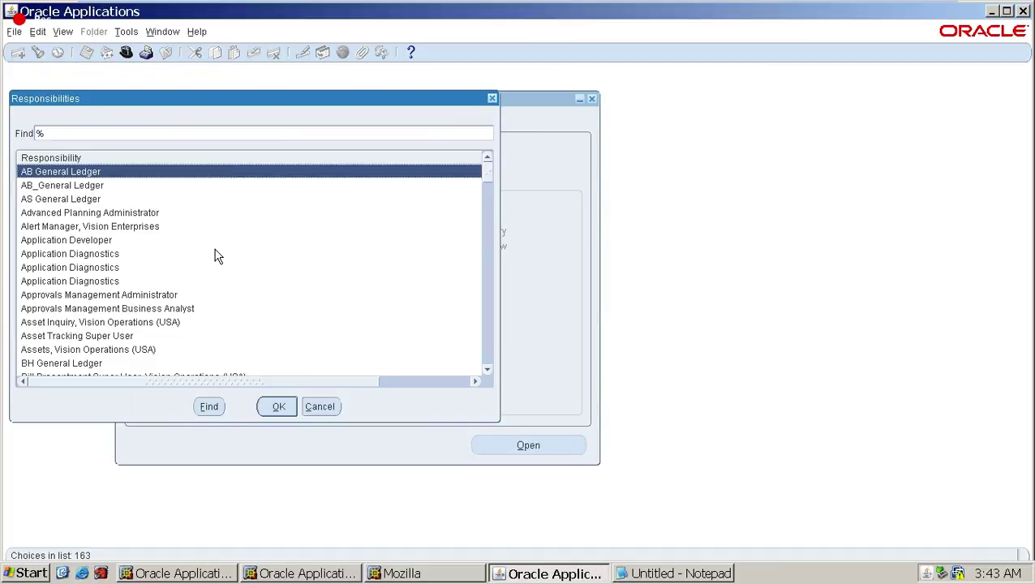
pyautogui.write('pu')
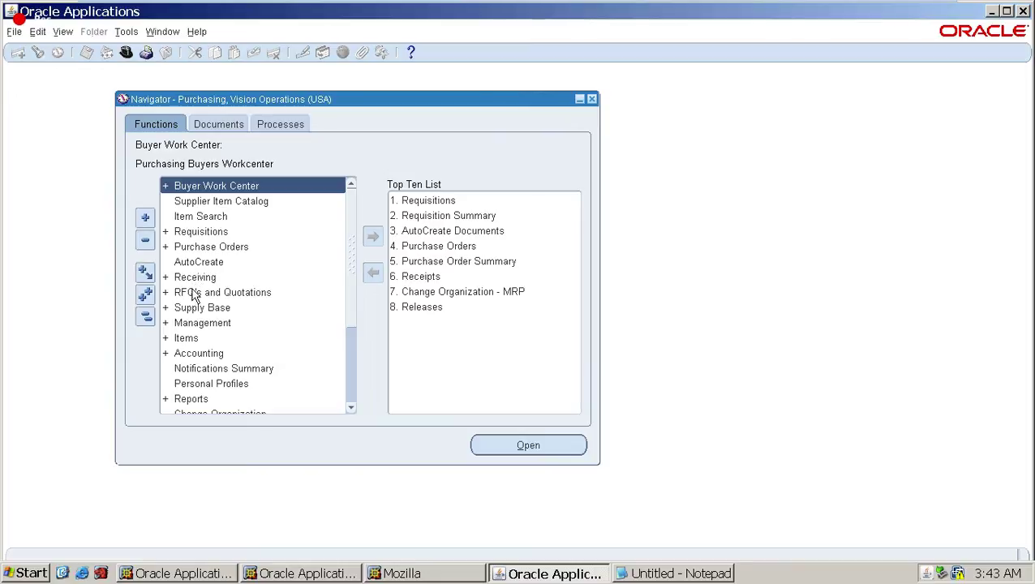
pyautogui.click(195, 310)
pyautogui.doubleClick(196, 310)
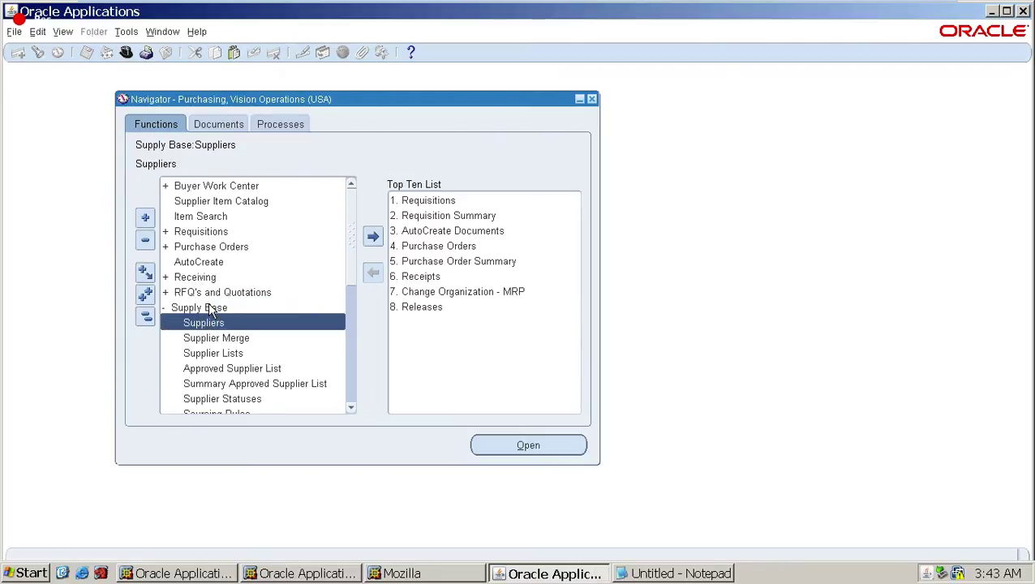
pyautogui.doubleClick(232, 326)
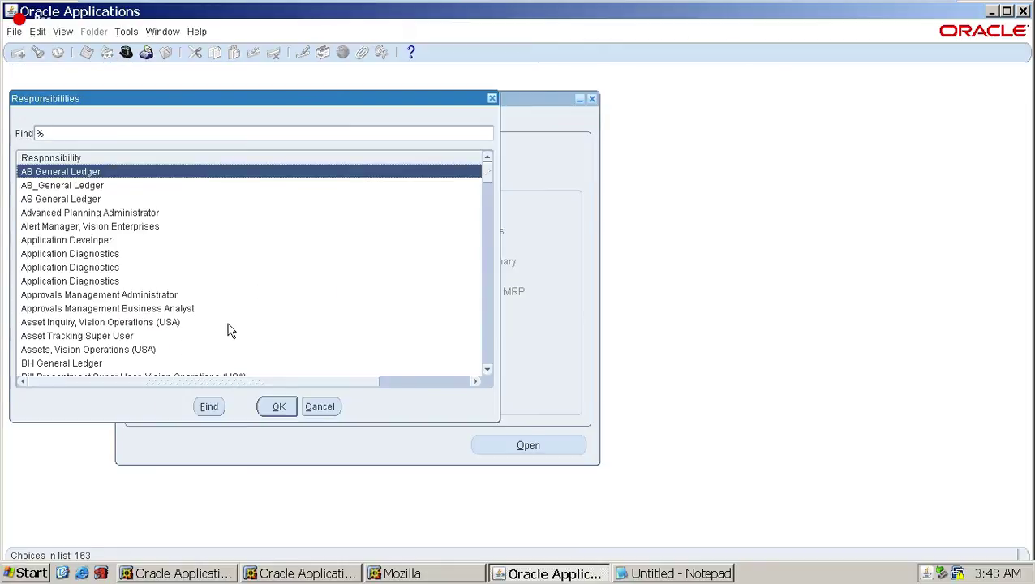
# Step: Switch the responsibility back to Payables, Vision Operations (USA)
pyautogui.click(208, 293)
pyautogui.write('p')
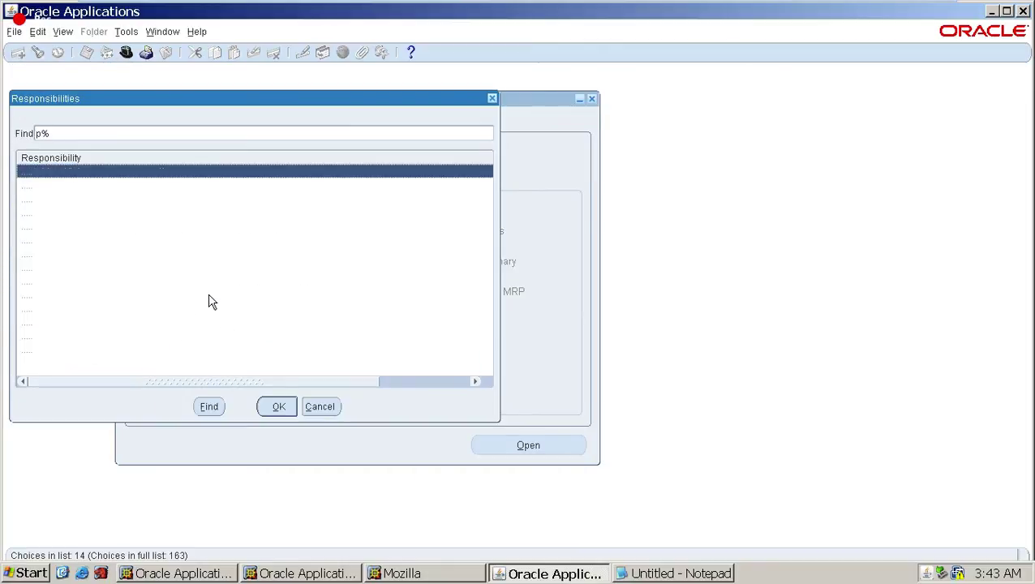
pyautogui.press('Return')
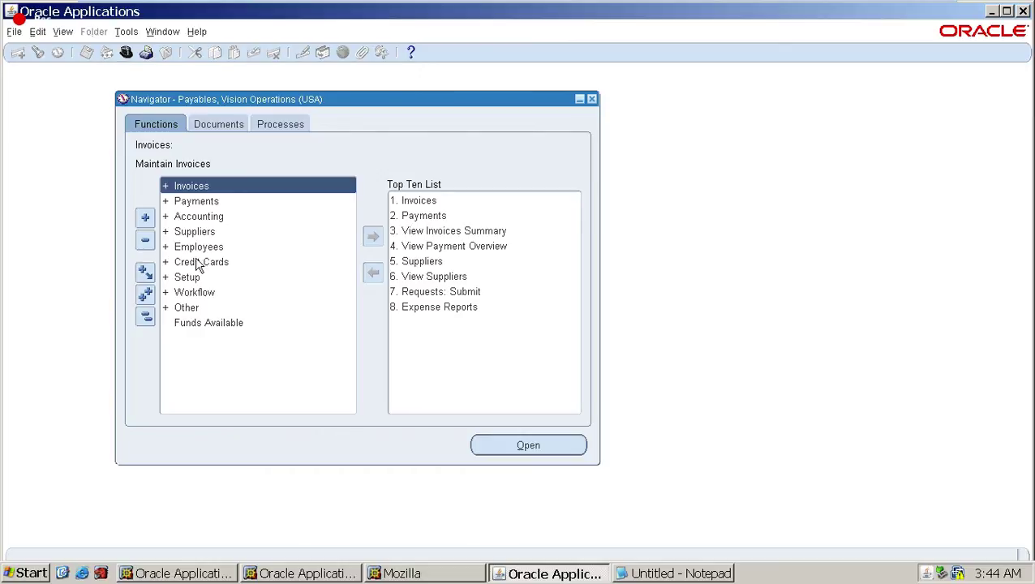
# Step: Open the Financials Options form from the Options group under Setup
pyautogui.doubleClick(185, 280)
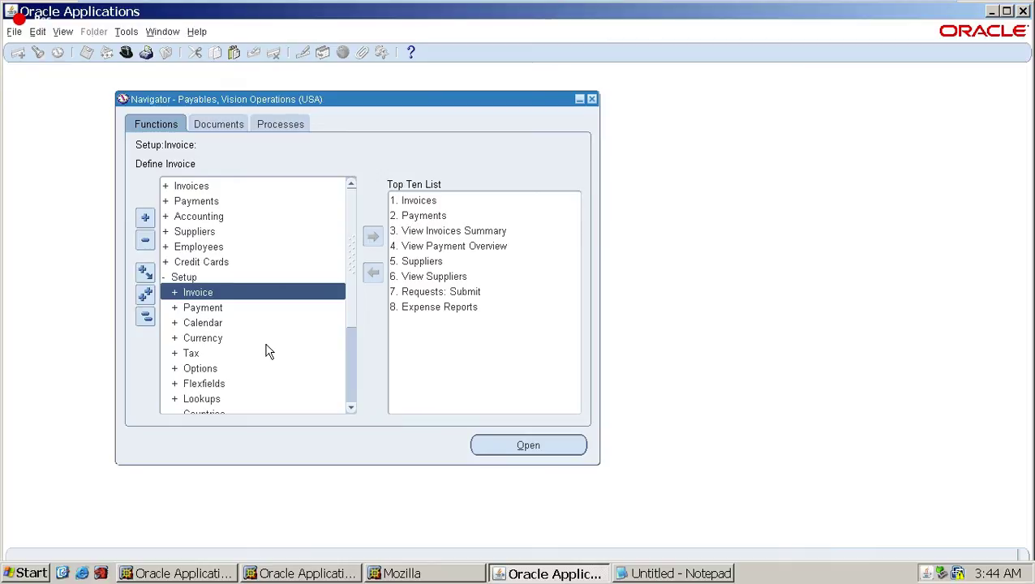
pyautogui.press('Down')
pyautogui.press('Down')
pyautogui.press('Down')
pyautogui.press('Down')
pyautogui.press('Down')
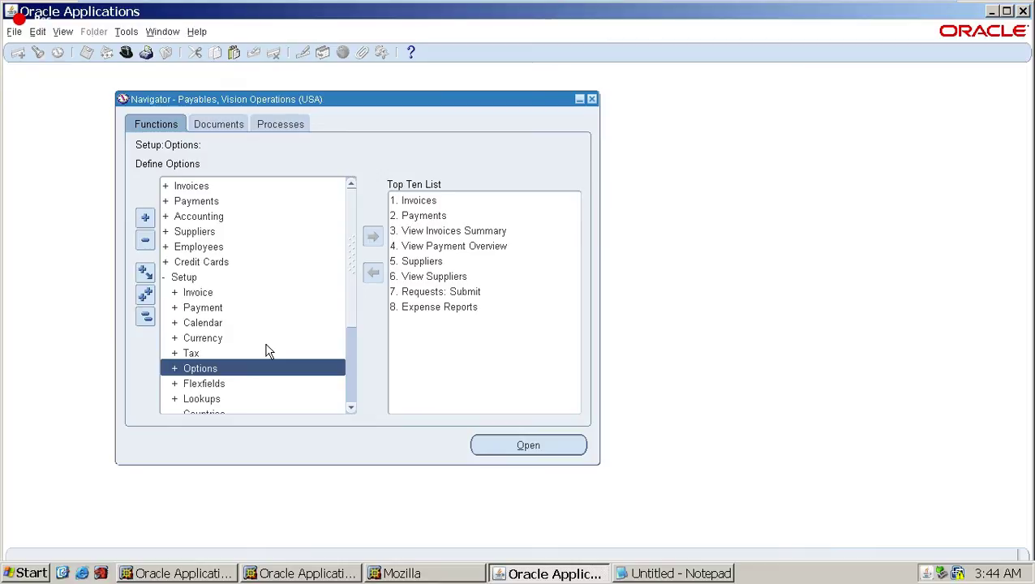
pyautogui.press('Return')
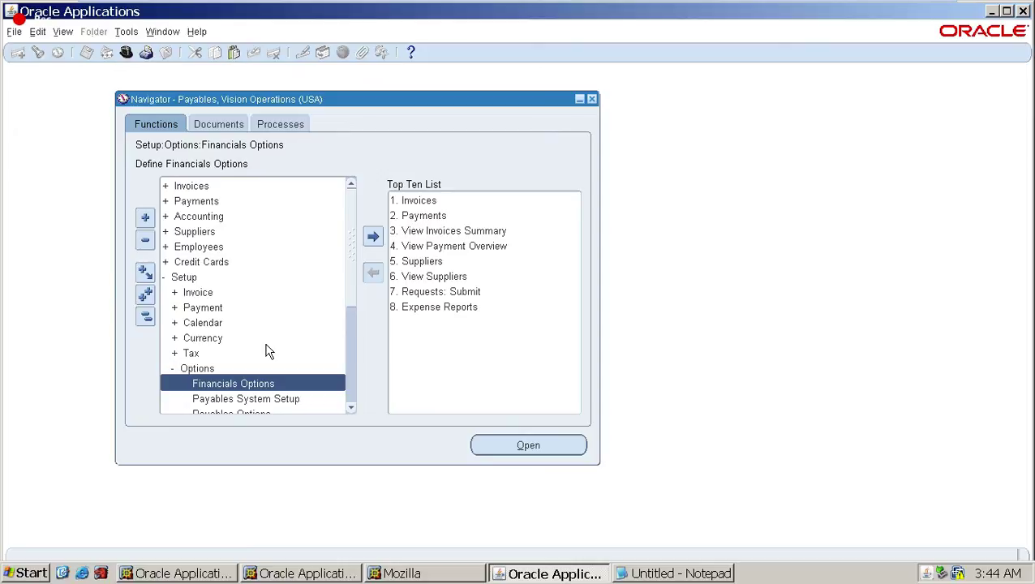
pyautogui.press('Return')
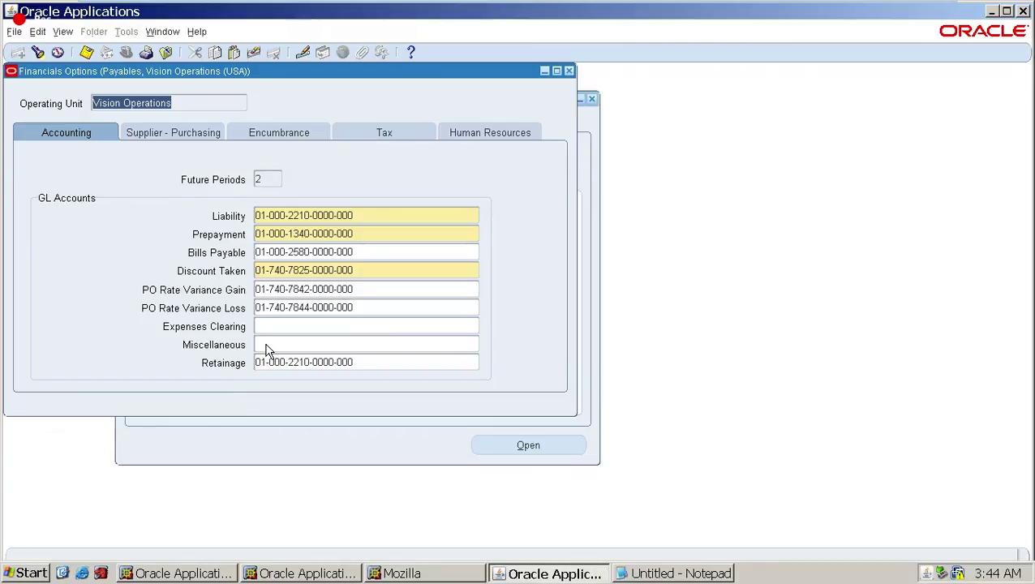
# Step: Review the Supplier - Purchasing, Human Resources and Accounting settings in Financials Options, including the Inventory Organization, and close the form
pyautogui.click(168, 135)
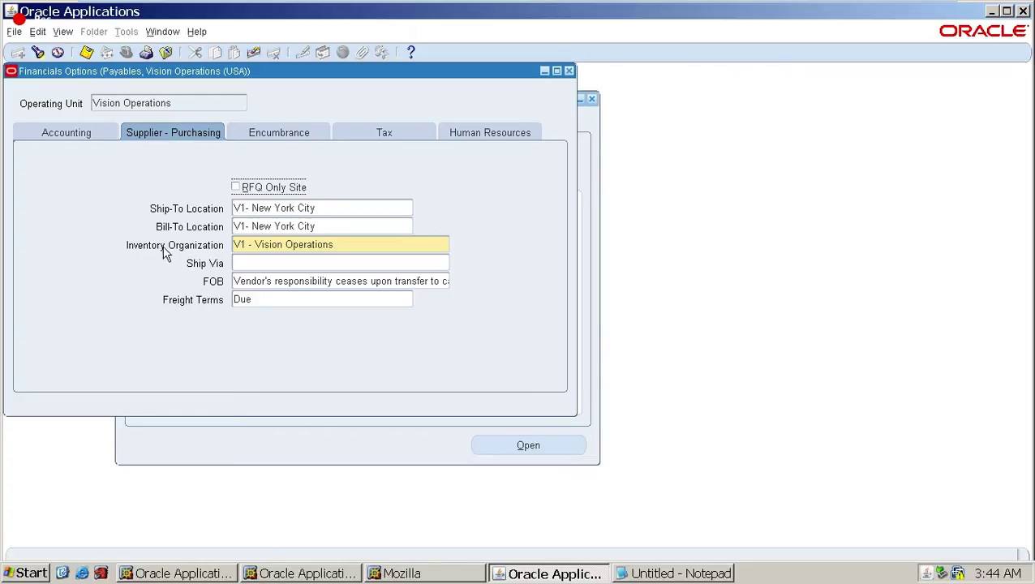
pyautogui.click(348, 247)
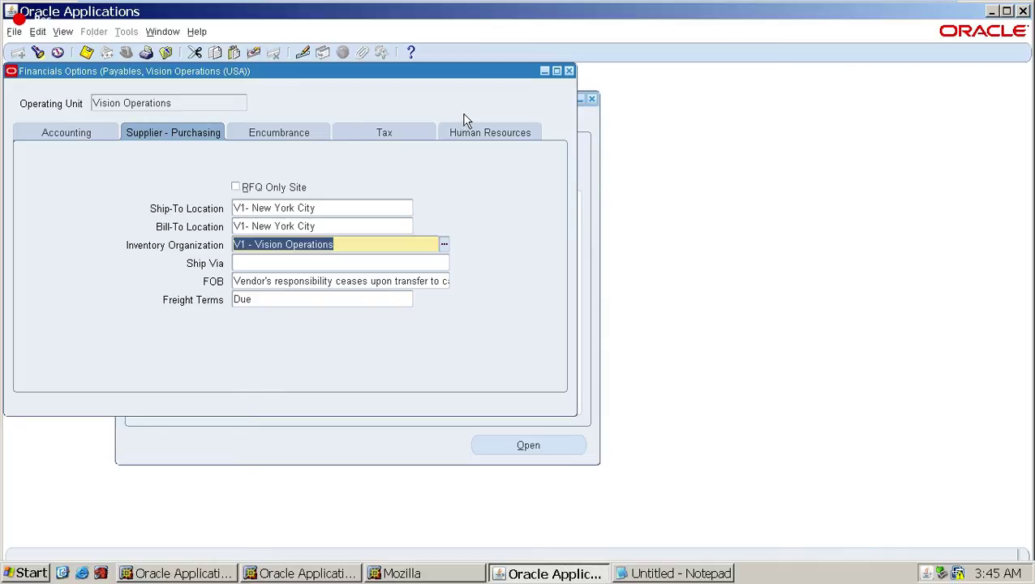
pyautogui.click(494, 133)
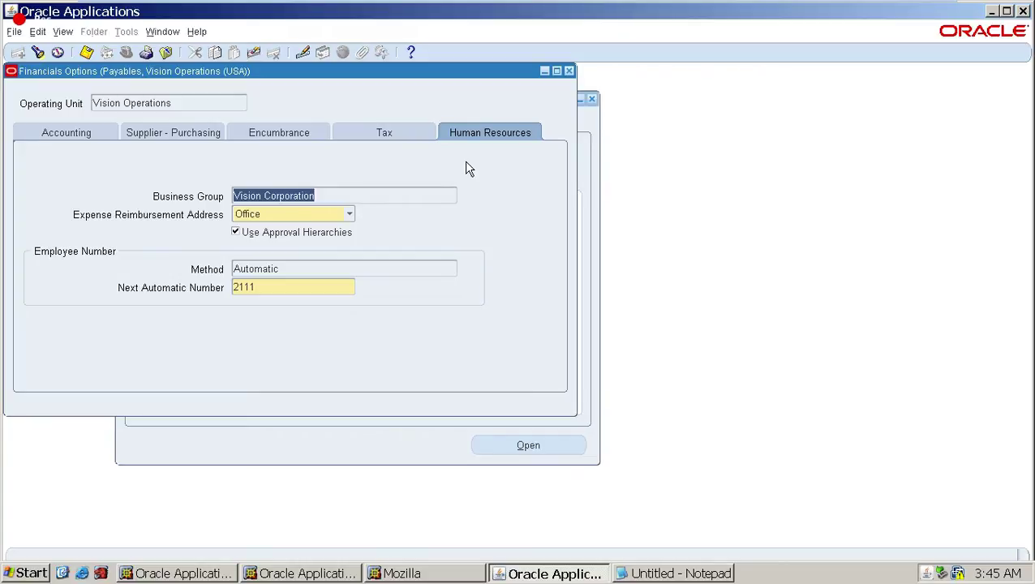
pyautogui.click(88, 133)
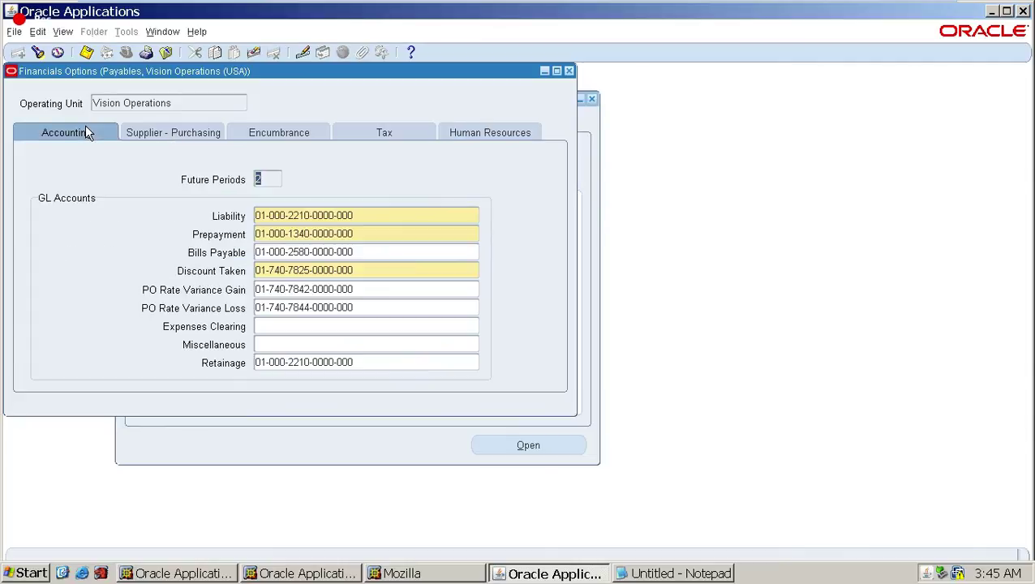
pyautogui.click(155, 136)
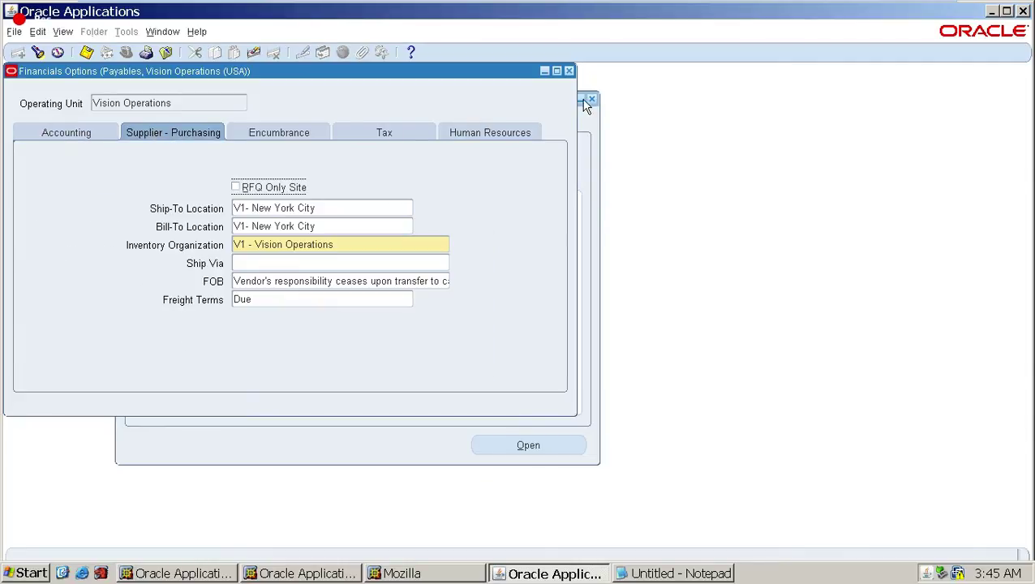
pyautogui.click(569, 71)
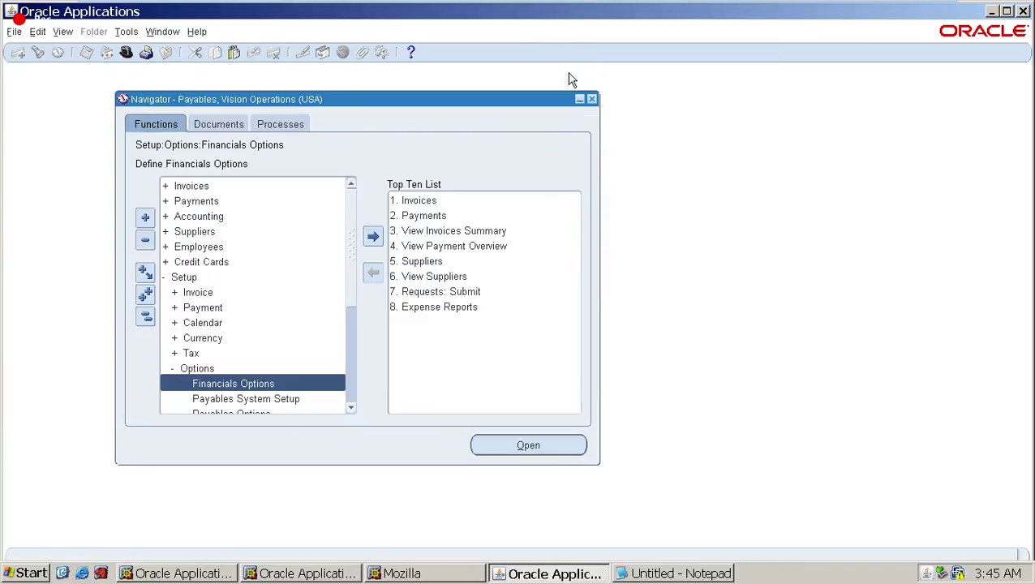
# Step: Open Payables System Setup, check the choices for supplier number entry and invoice match option, and close the form
pyautogui.click(272, 400)
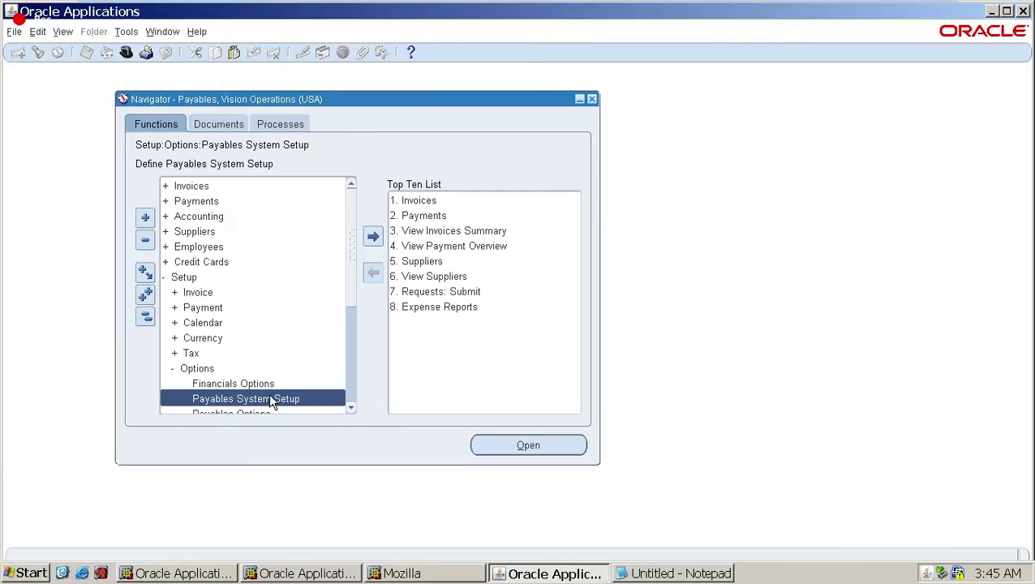
pyautogui.doubleClick(284, 401)
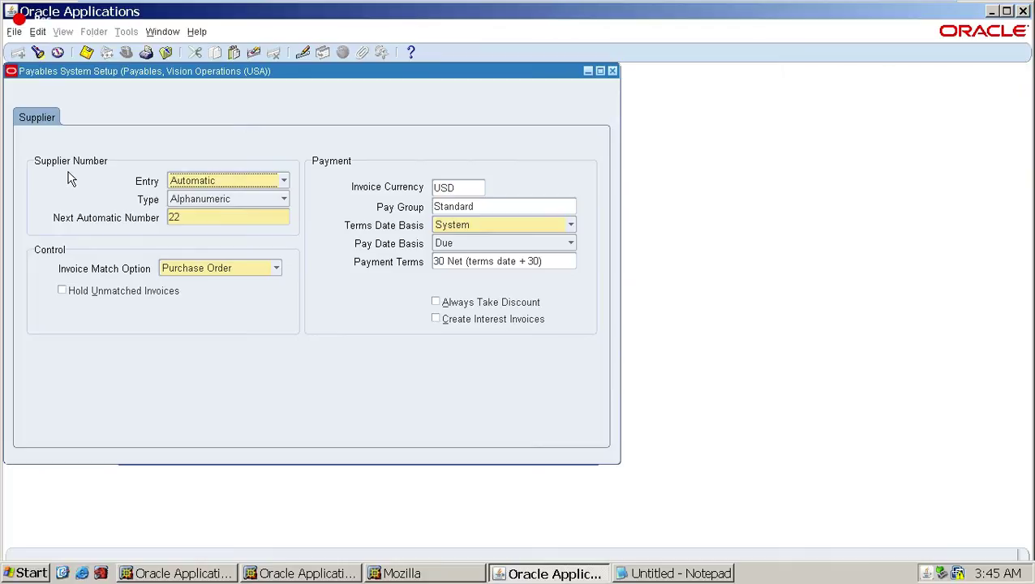
pyautogui.click(283, 181)
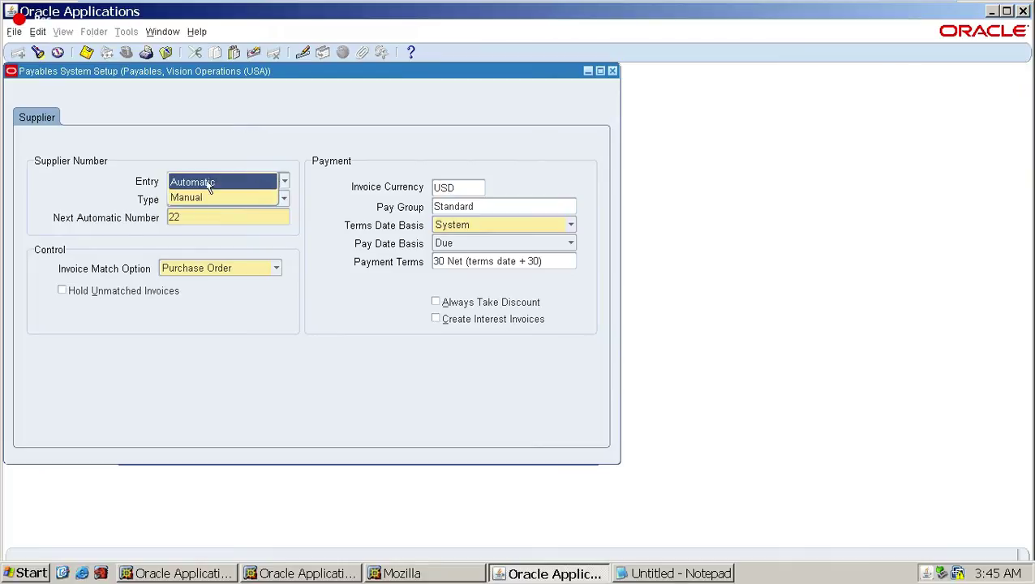
pyautogui.click(81, 181)
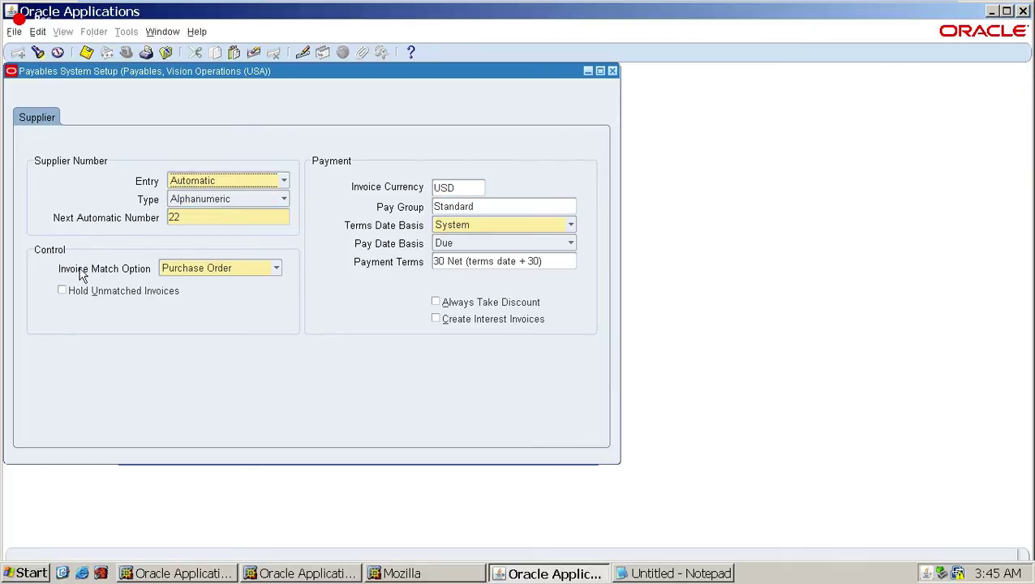
pyautogui.click(274, 270)
pyautogui.click(287, 295)
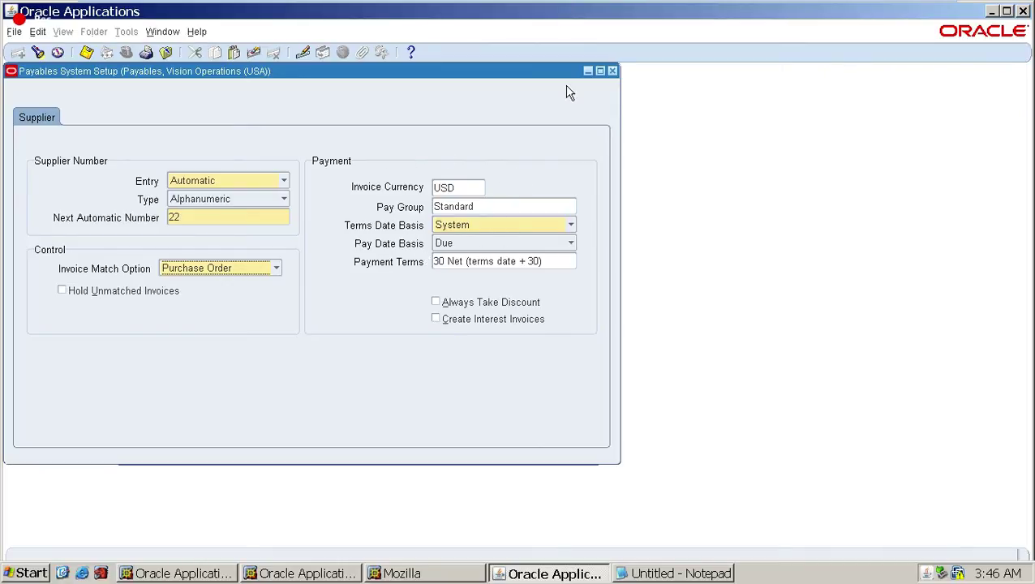
pyautogui.click(612, 72)
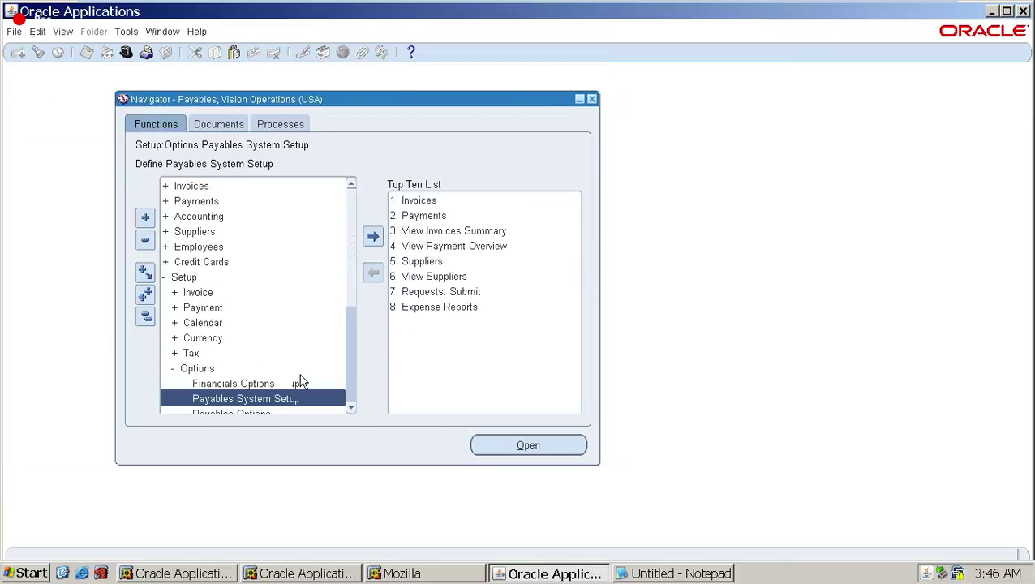
# Step: Open Payables Options, review its list of option categories and the Invoice and Payment settings, and close the form
pyautogui.press('Down')
pyautogui.doubleClick(264, 392)
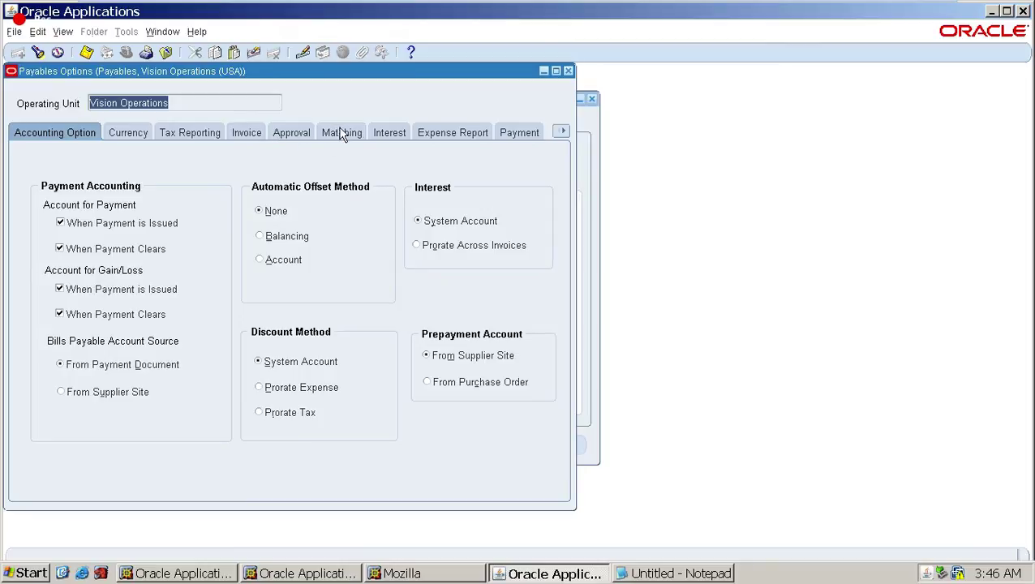
pyautogui.click(564, 134)
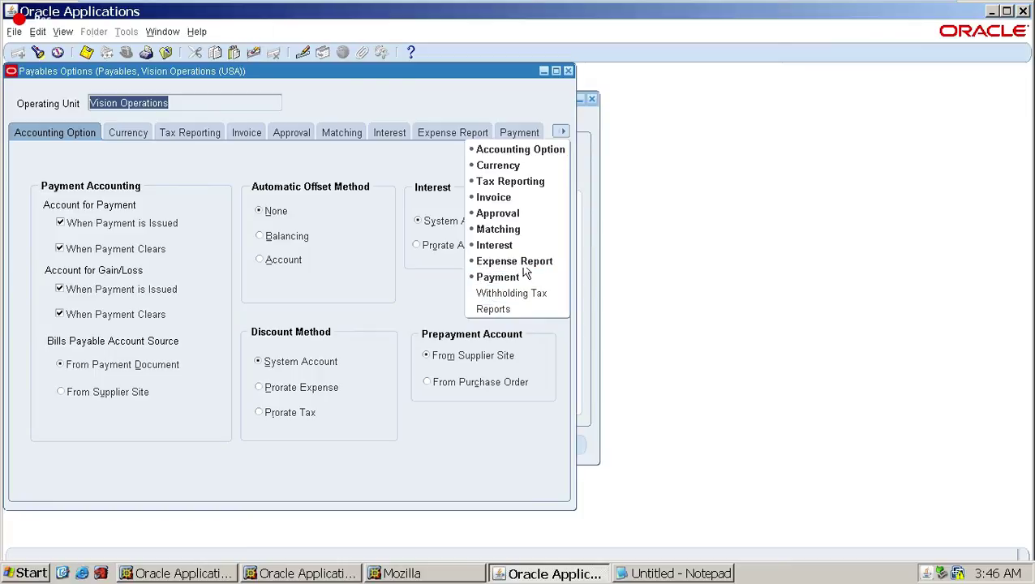
pyautogui.click(162, 167)
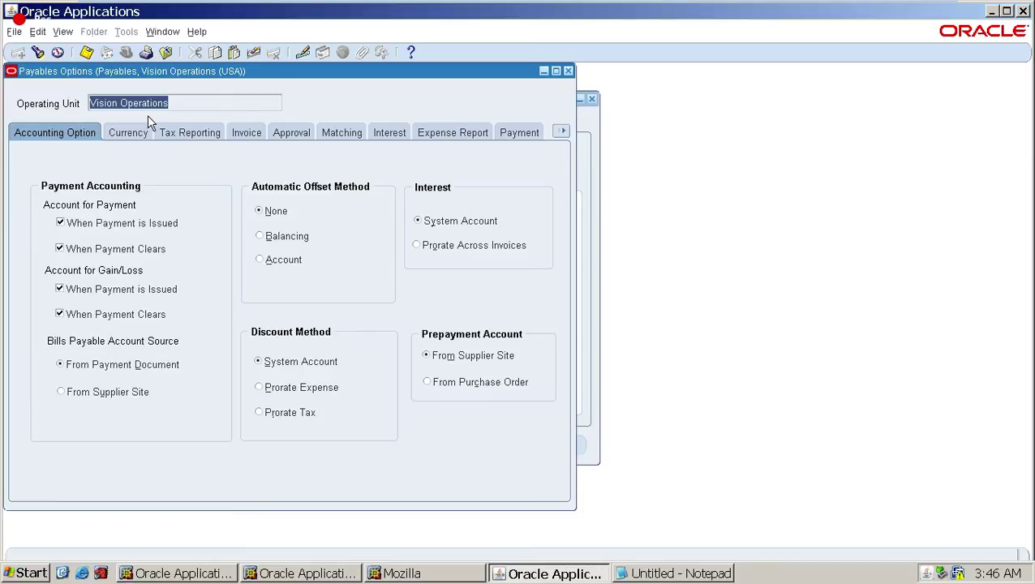
pyautogui.click(241, 134)
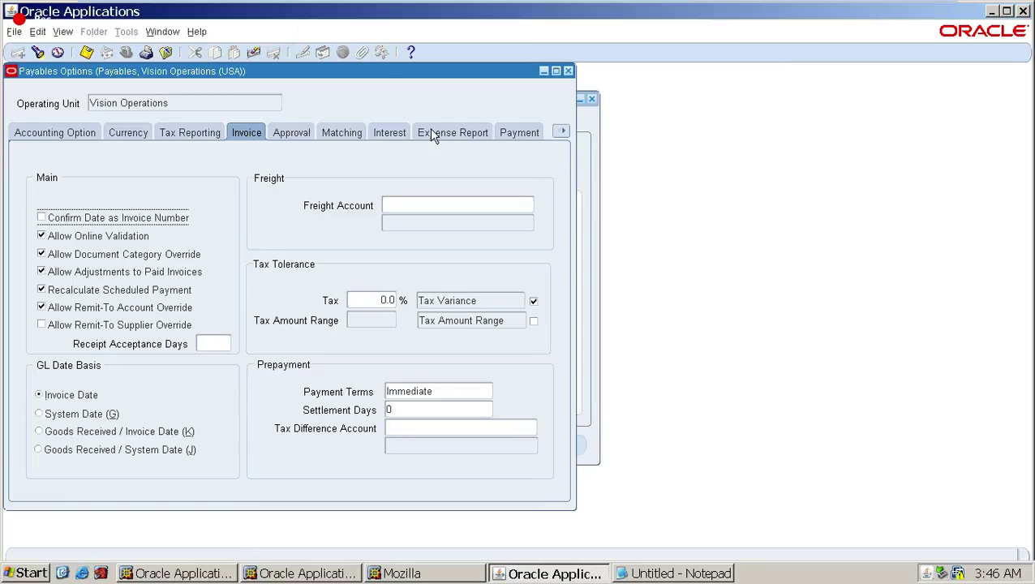
pyautogui.click(514, 135)
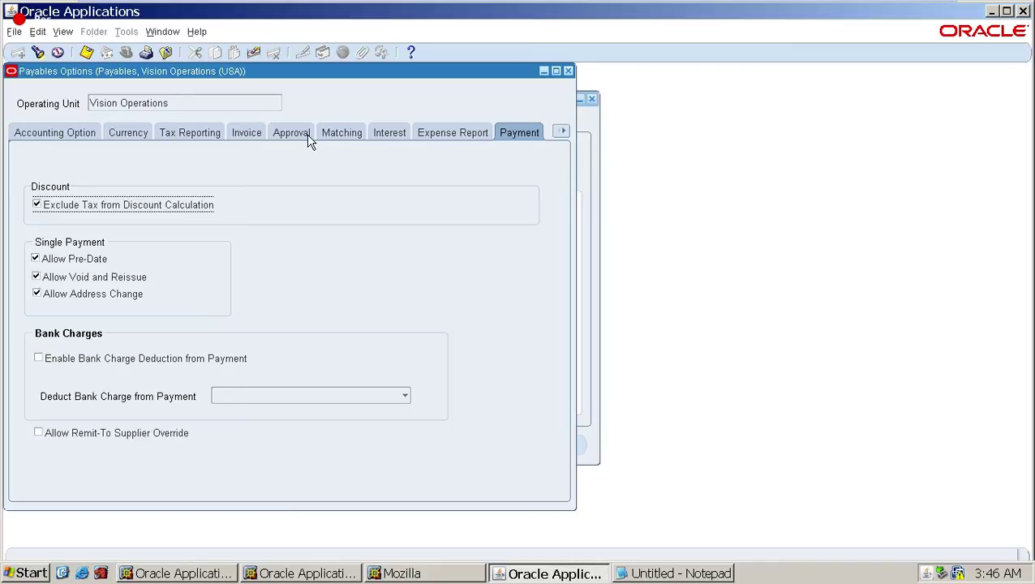
pyautogui.click(567, 72)
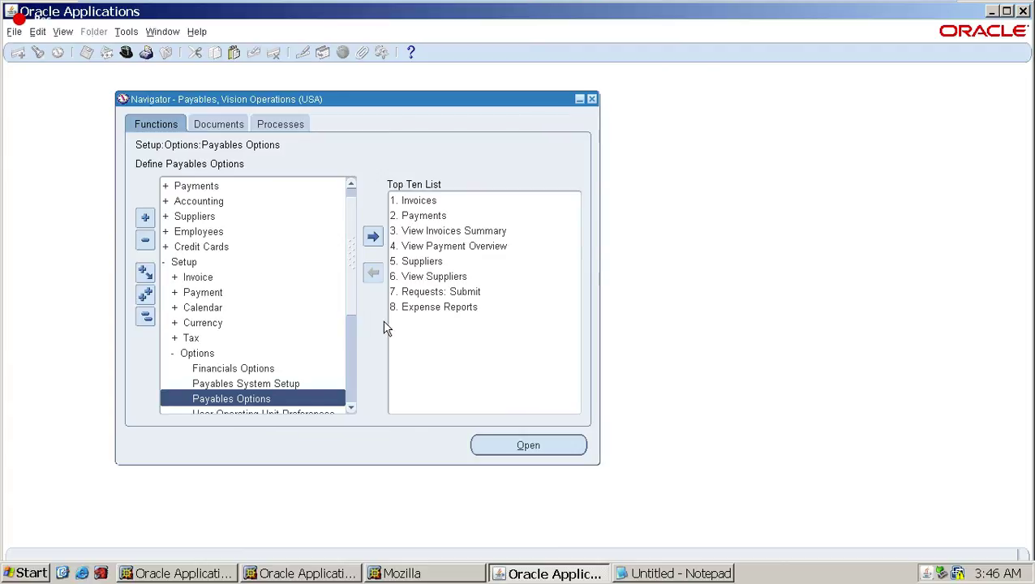
# Step: Look over the remaining Setup functions below Payables Options and collapse the whole function tree
pyautogui.scroll(-1, 355, 324)
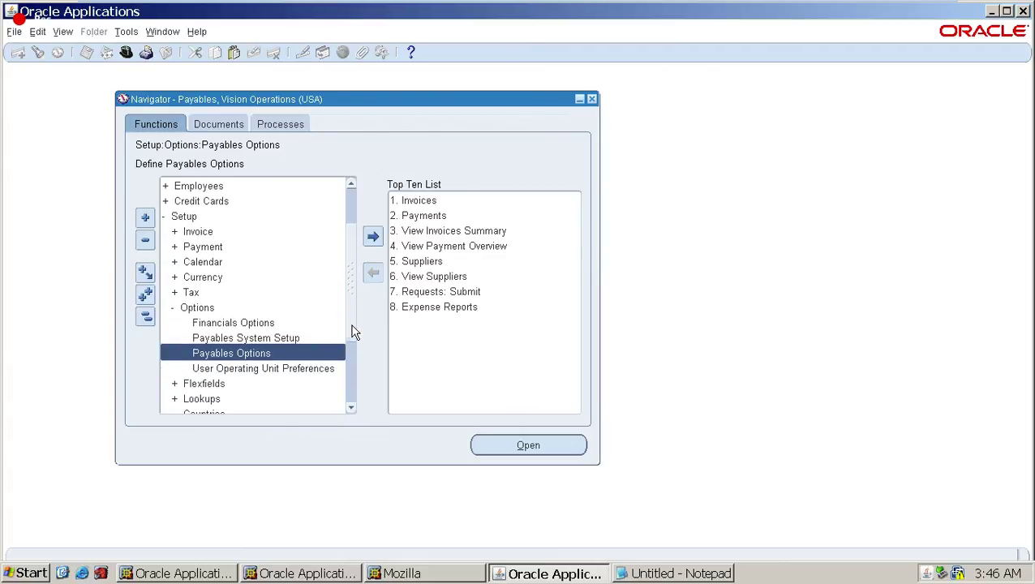
pyautogui.scroll(-1, 355, 337)
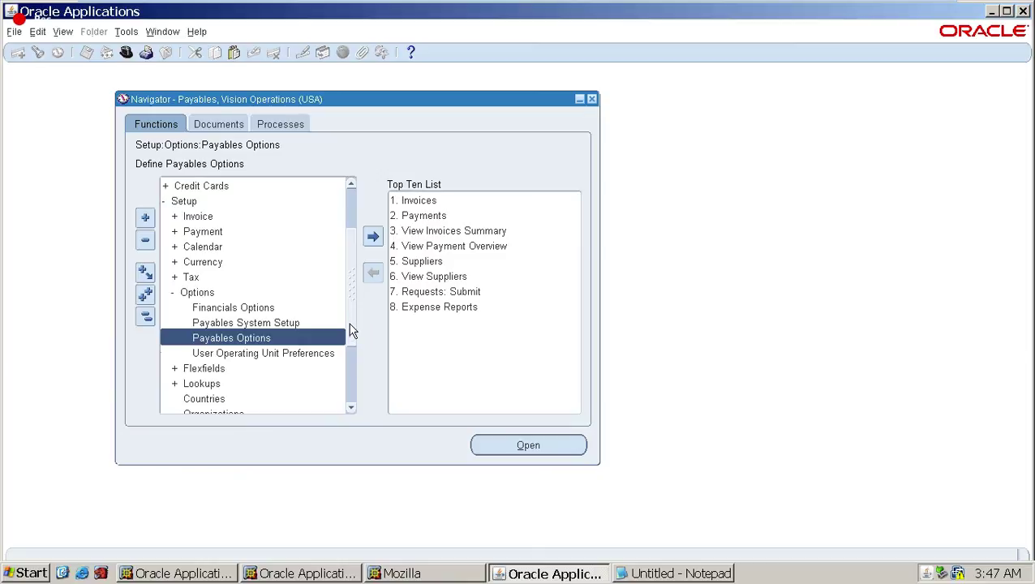
pyautogui.scroll(-2, 351, 317)
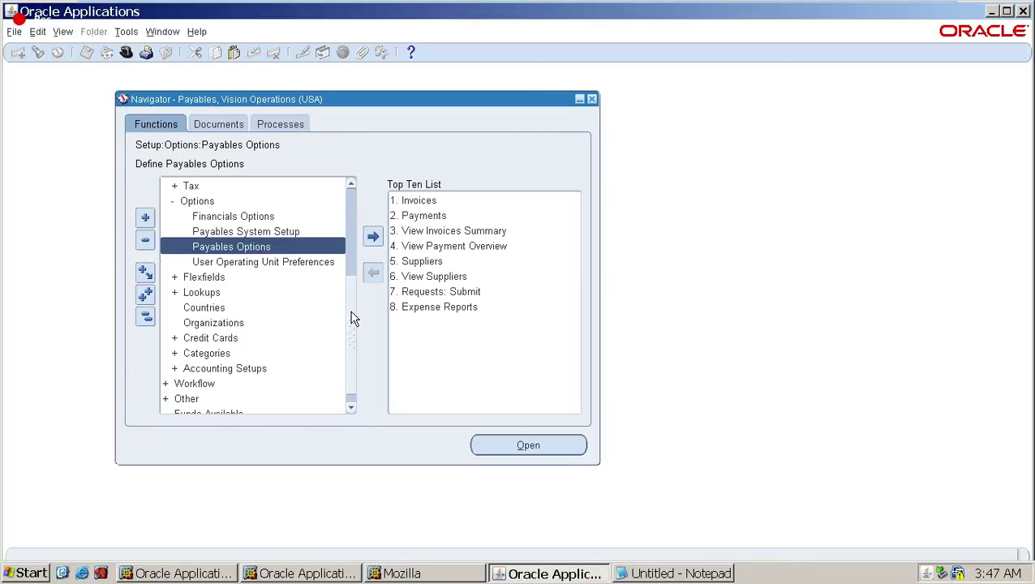
pyautogui.moveTo(354, 320); pyautogui.dragTo(354, 273)
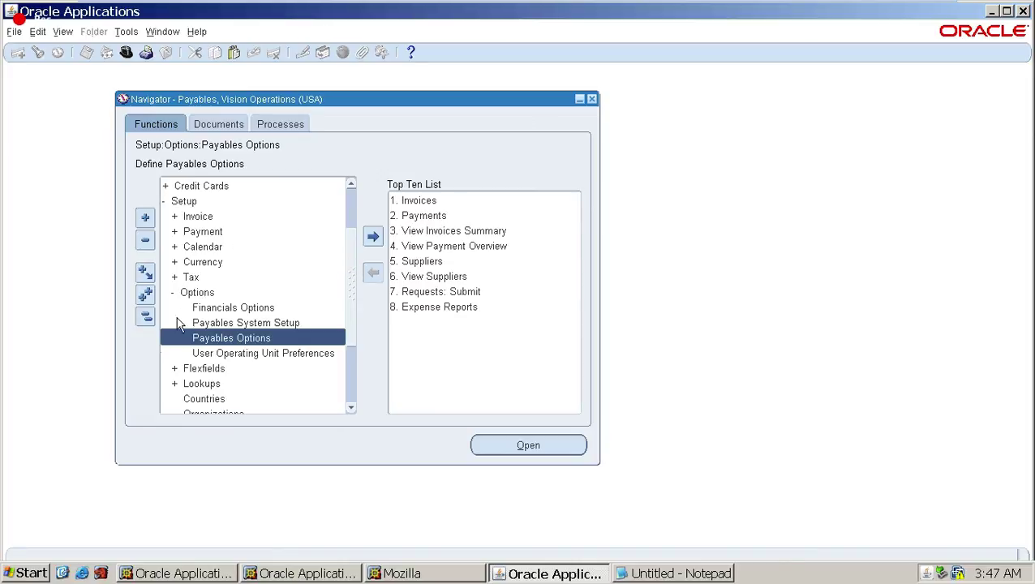
pyautogui.click(147, 315)
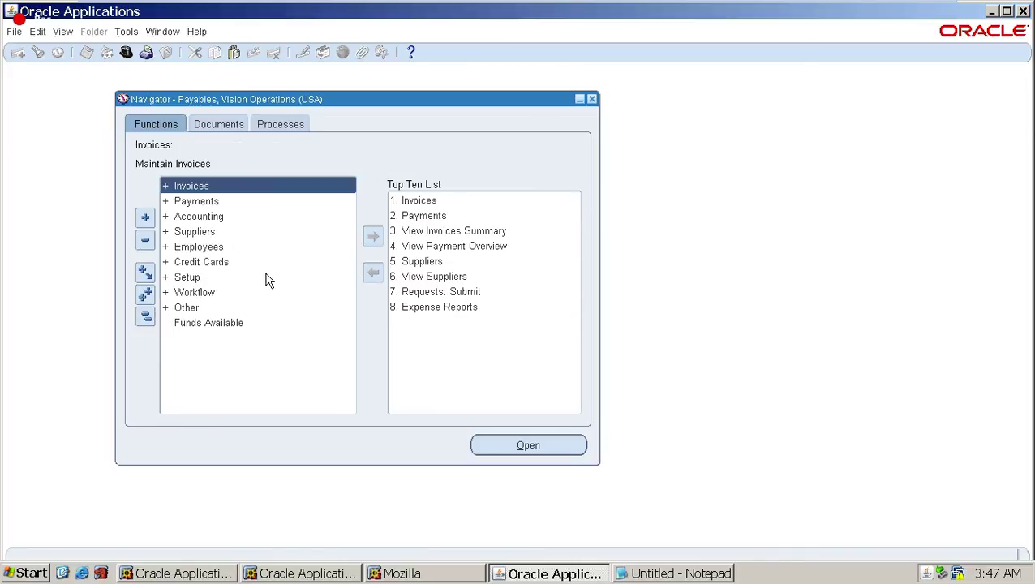
# Step: Open Control Payables Periods under Accounting, review the period statuses for the ledger, and close the form
pyautogui.click(202, 222)
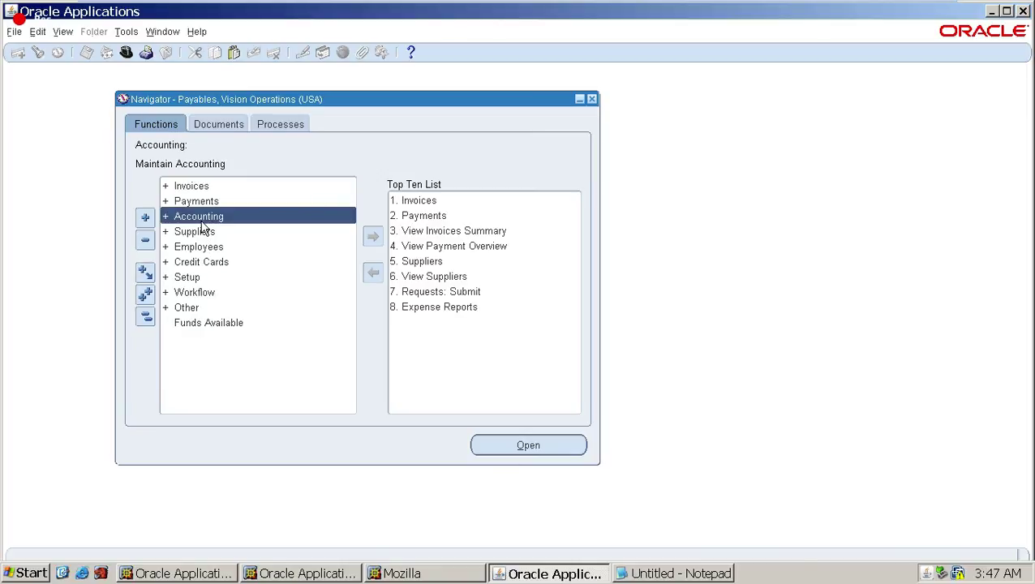
pyautogui.doubleClick(202, 222)
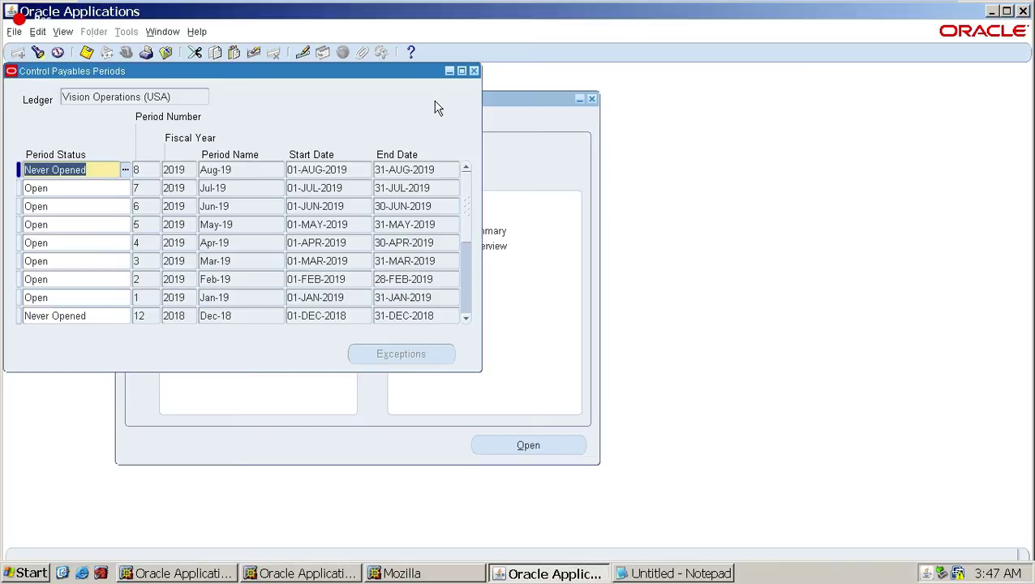
pyautogui.click(473, 71)
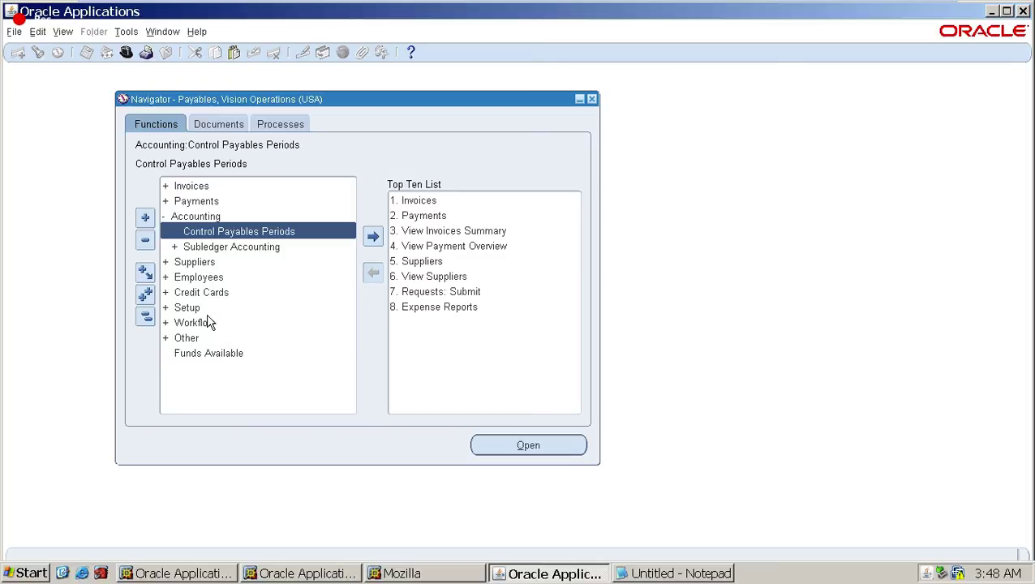
# Step: Look through the groups under Setup and expand Calendar to view its functions, including Special Calendar
pyautogui.doubleClick(195, 308)
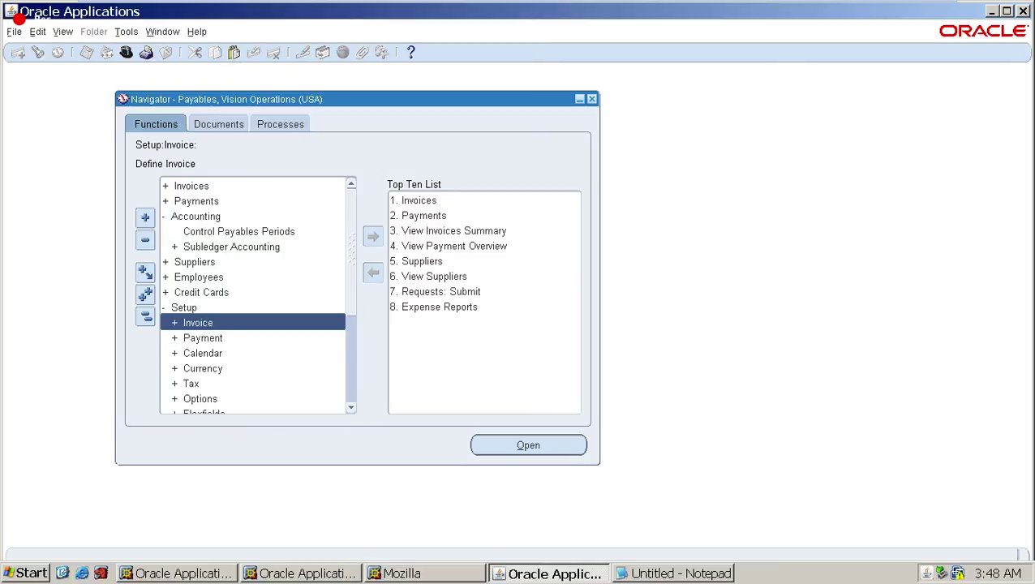
pyautogui.click(254, 353)
pyautogui.press('Down')
pyautogui.press('Down')
pyautogui.press('Down')
pyautogui.press('Down')
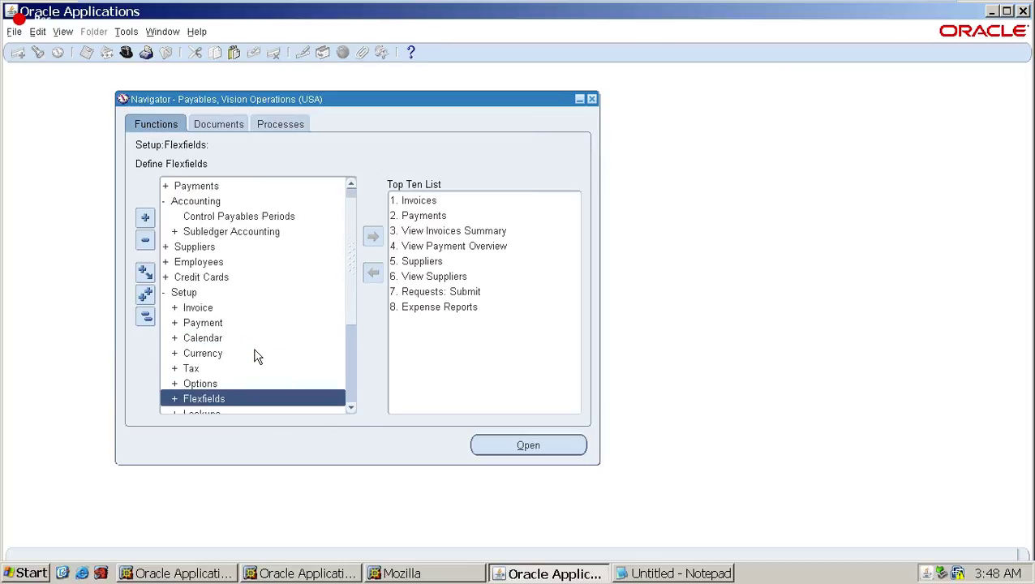
pyautogui.press('Down')
pyautogui.press('Up')
pyautogui.press('Up')
pyautogui.press('Up')
pyautogui.press('Up')
pyautogui.press('Up')
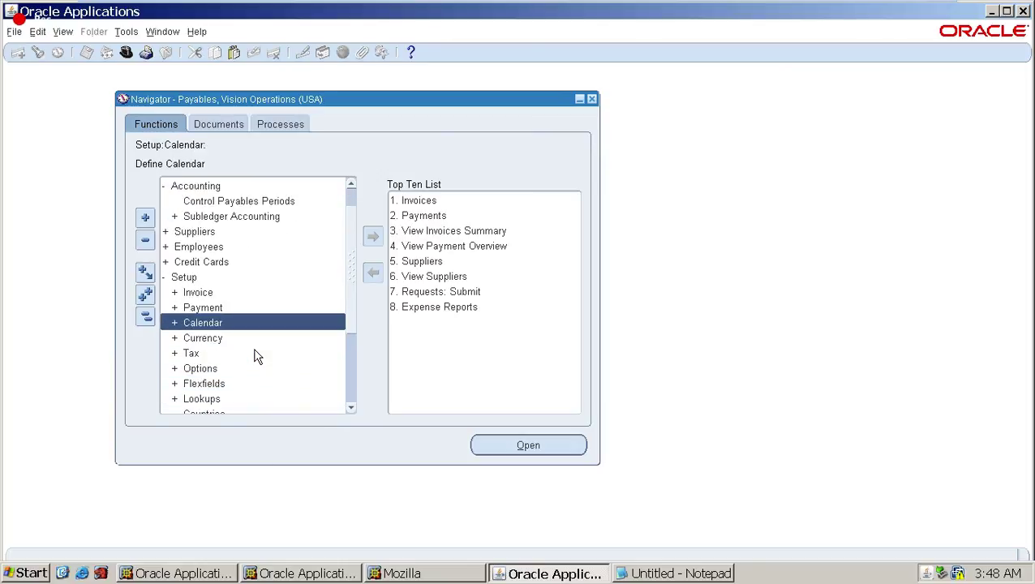
pyautogui.press('Return')
pyautogui.press('Down')
pyautogui.press('Down')
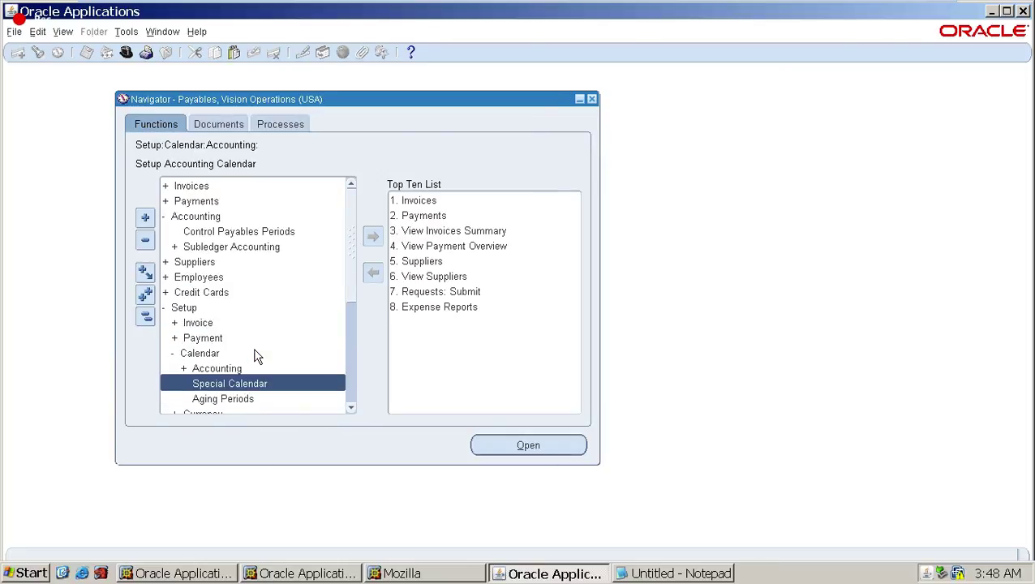
# Step: Expand Entry under Invoices, examine its functions including Recurring Invoices, and collapse the function tree
pyautogui.doubleClick(208, 187)
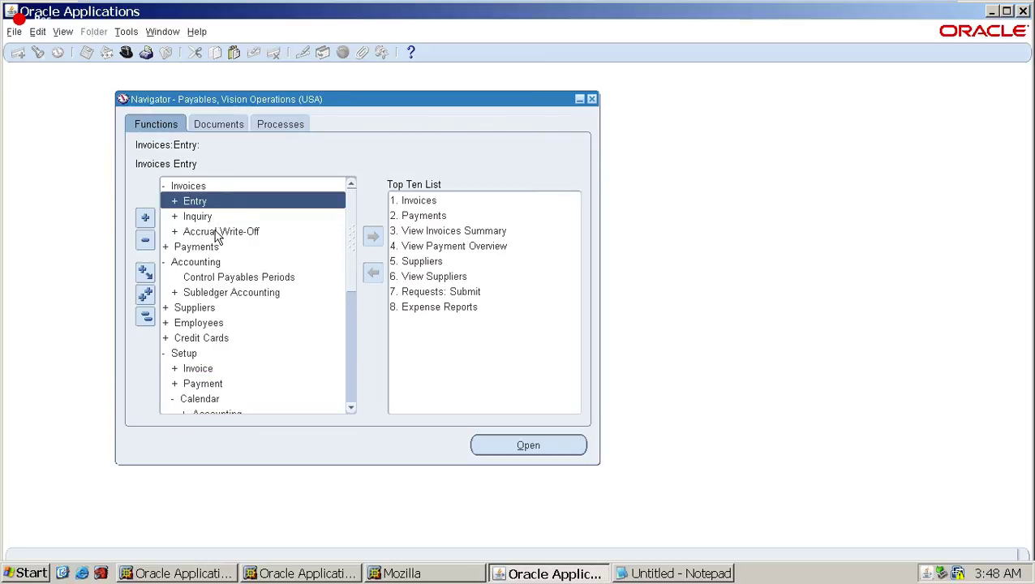
pyautogui.doubleClick(211, 202)
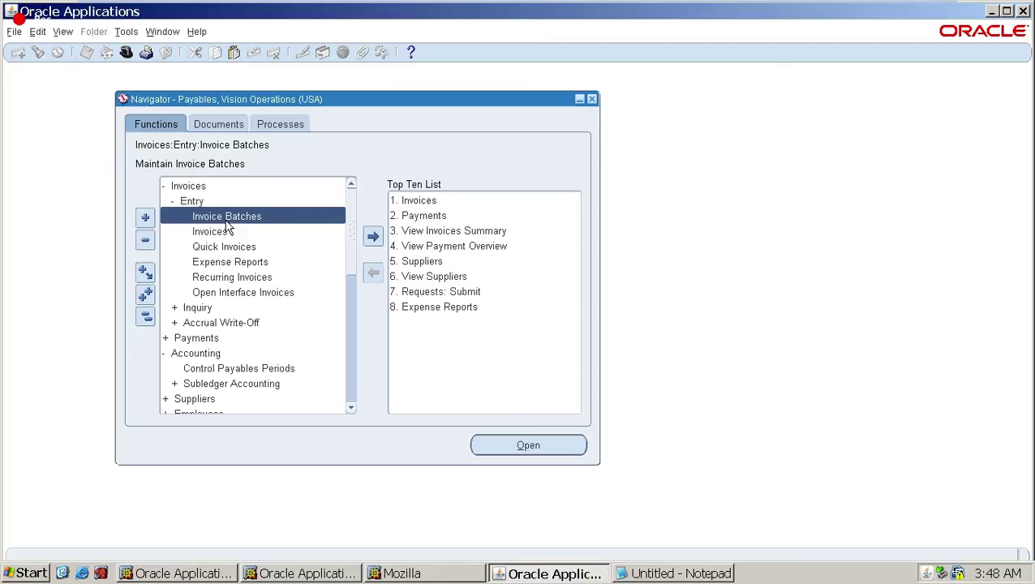
pyautogui.click(219, 276)
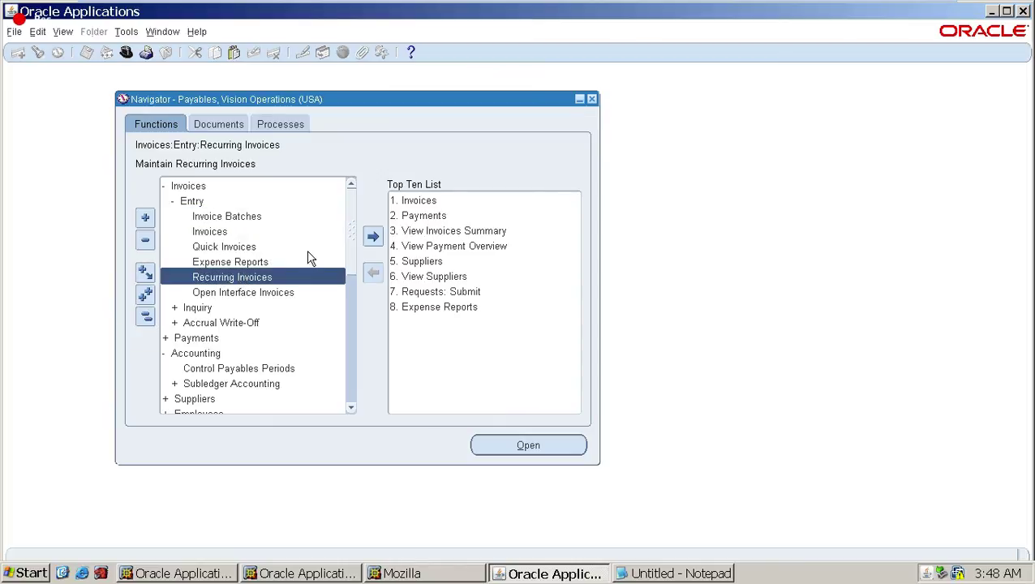
pyautogui.click(146, 317)
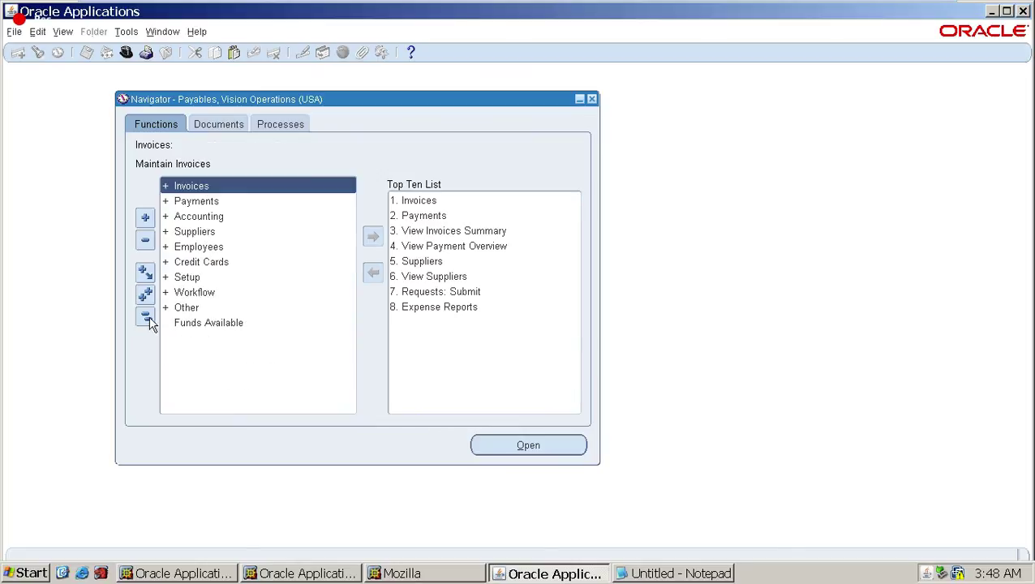
# Step: Reopen Payables Options under Setup, review the Expense Report settings including the default template, and close the form
pyautogui.doubleClick(186, 279)
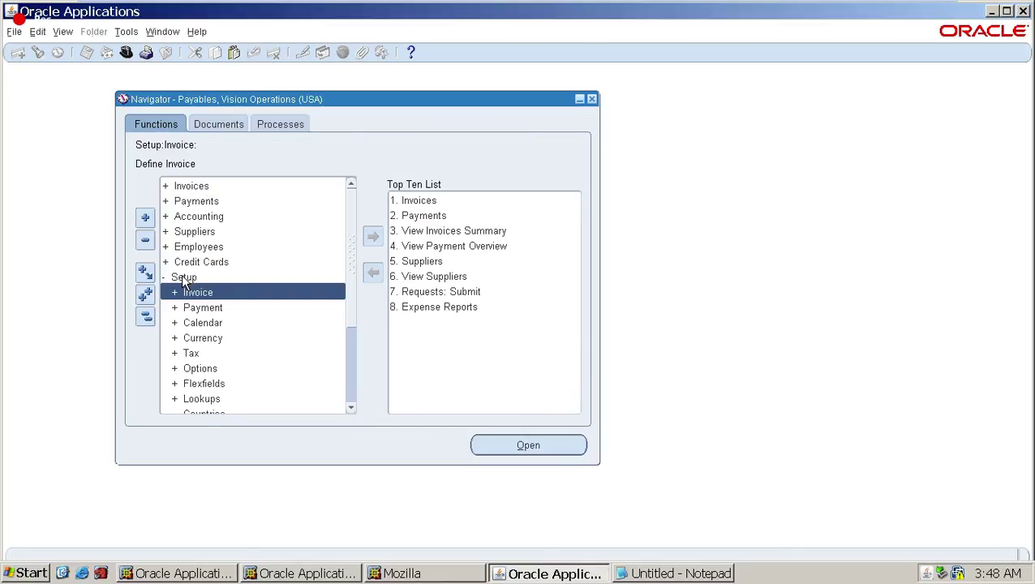
pyautogui.doubleClick(200, 370)
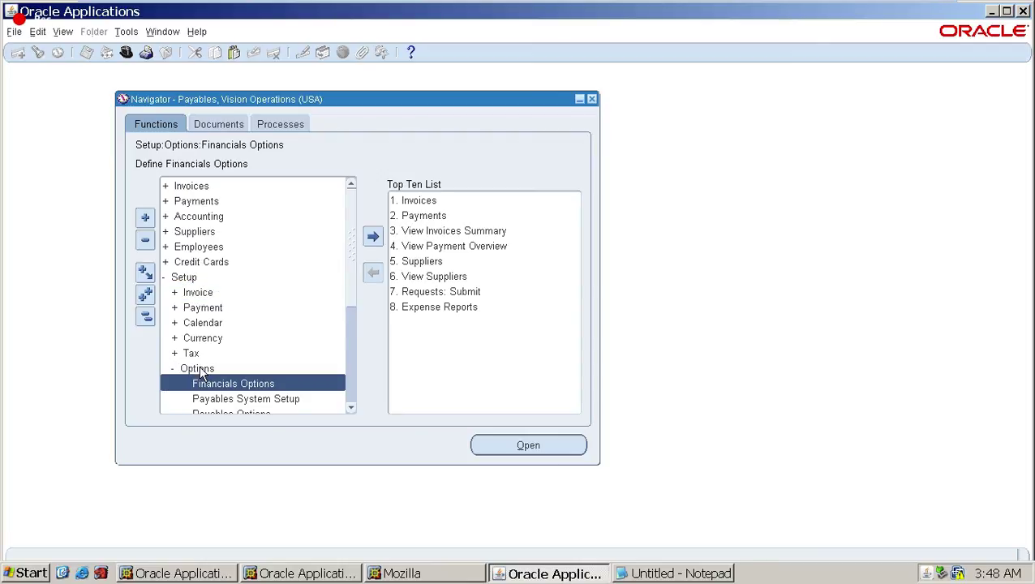
pyautogui.click(227, 415)
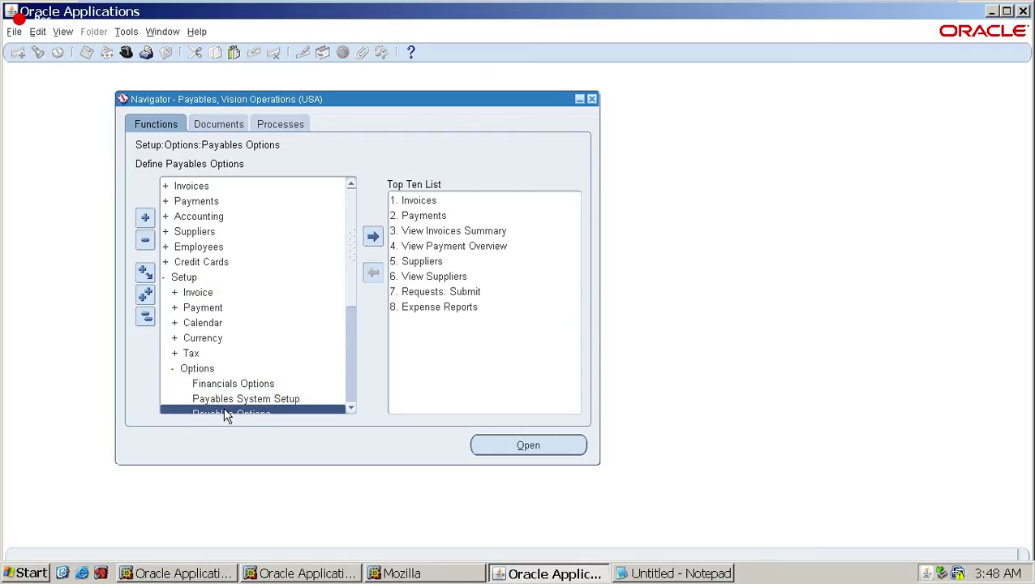
pyautogui.doubleClick(227, 414)
pyautogui.click(430, 130)
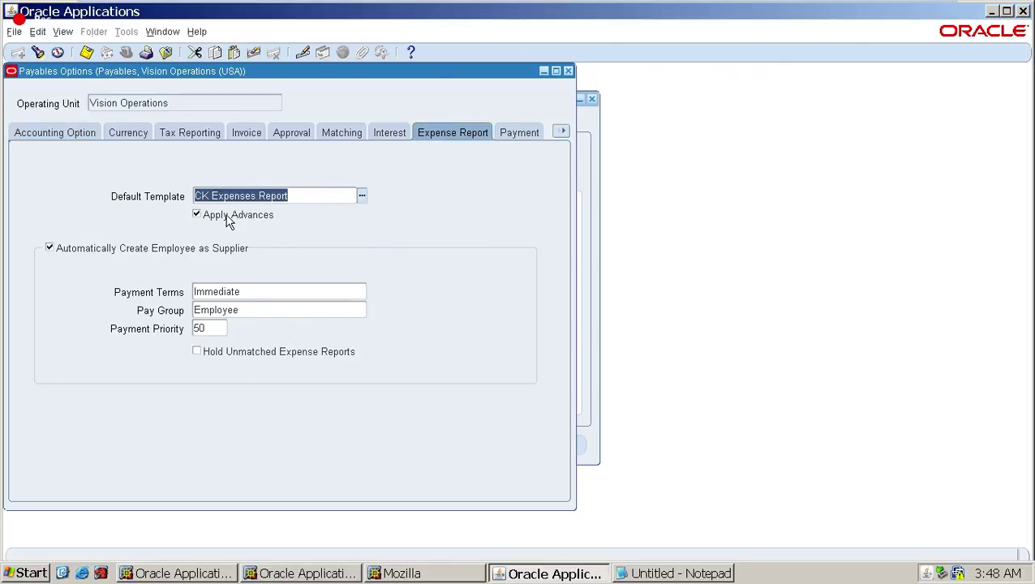
pyautogui.click(568, 70)
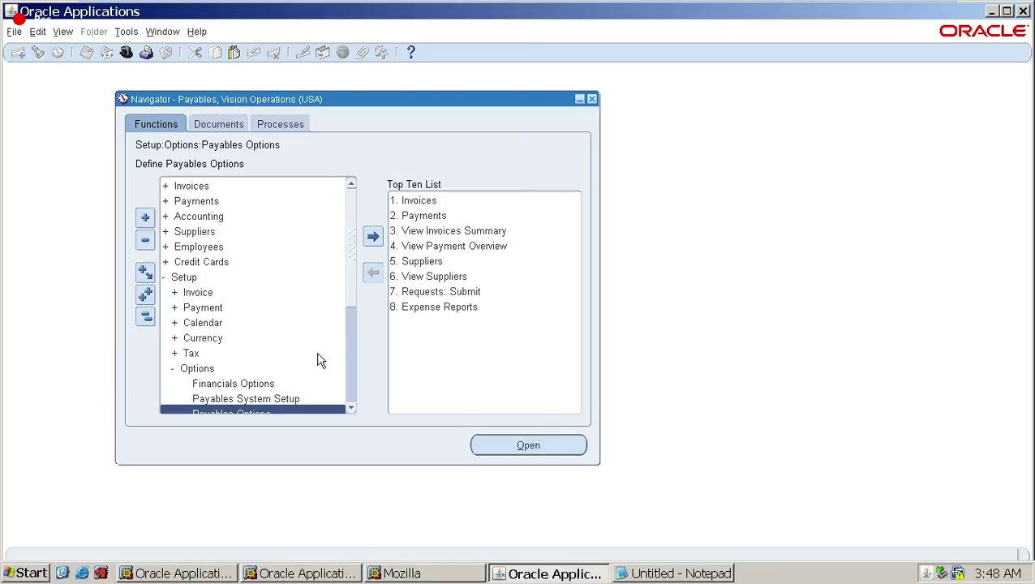
# Step: Look through the entries after Payables Options, from Flexfields to Funds Available, and collapse the function tree
pyautogui.press('Down')
pyautogui.press('Down')
pyautogui.press('Down')
pyautogui.press('Down')
pyautogui.press('Down')
pyautogui.press('Down')
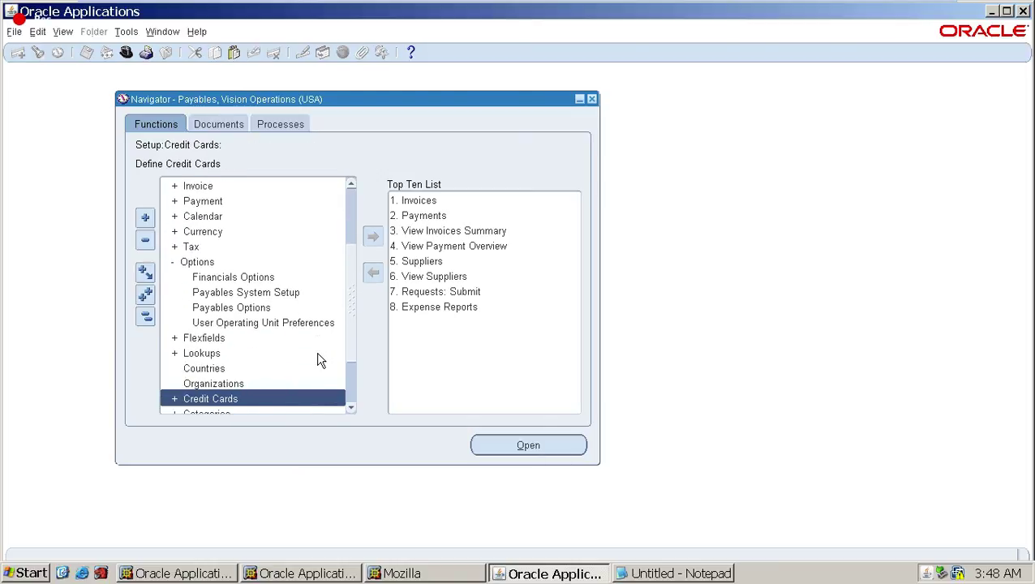
pyautogui.press('Down')
pyautogui.press('Down')
pyautogui.press('Down')
pyautogui.press('Down')
pyautogui.press('Down')
pyautogui.press('Up')
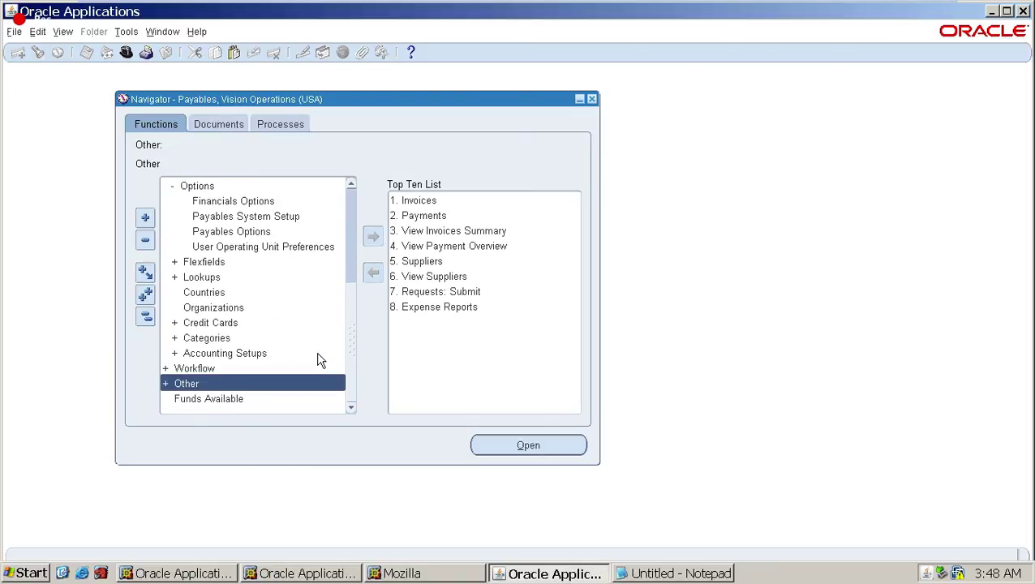
pyautogui.click(145, 317)
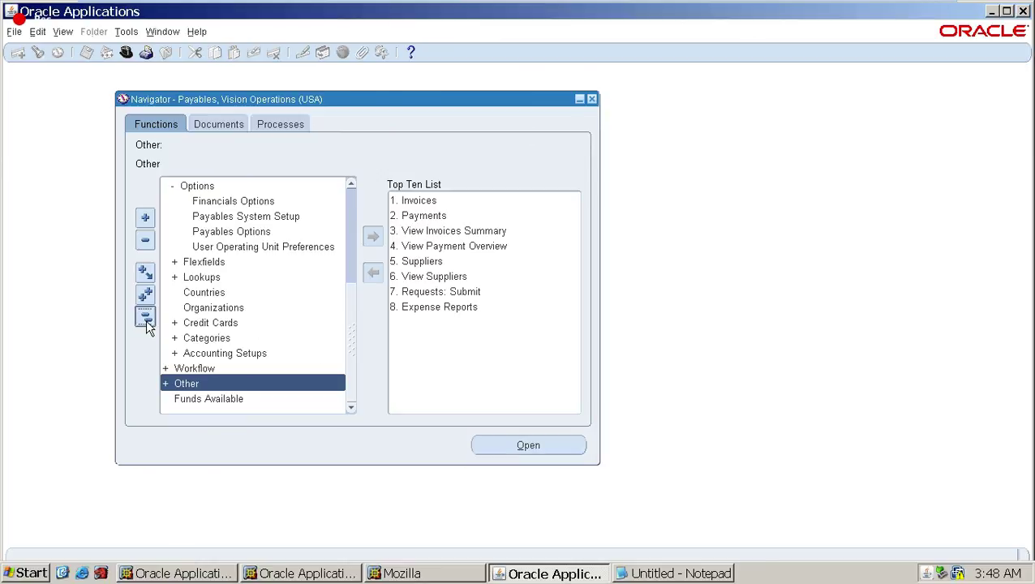
# Step: Expand the Invoice group under Setup, locate Expense Report Templates among its functions, and collapse the function tree
pyautogui.doubleClick(201, 280)
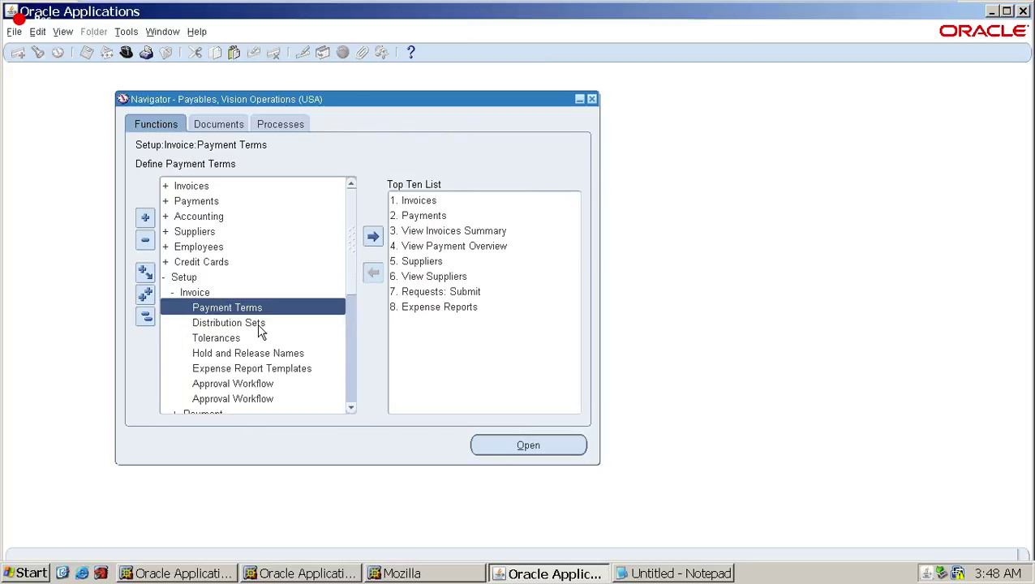
pyautogui.click(246, 377)
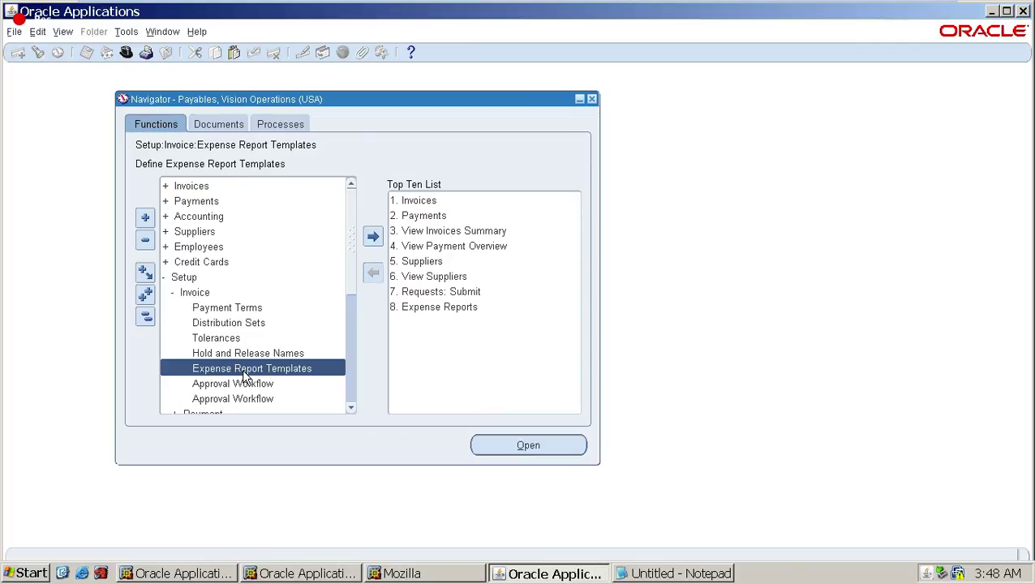
pyautogui.click(147, 318)
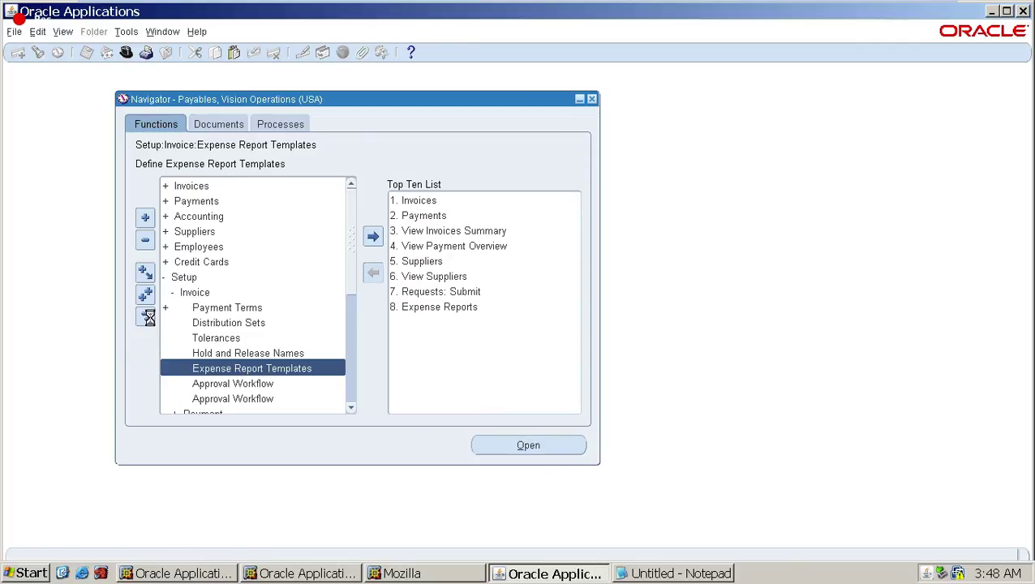
pyautogui.click(304, 293)
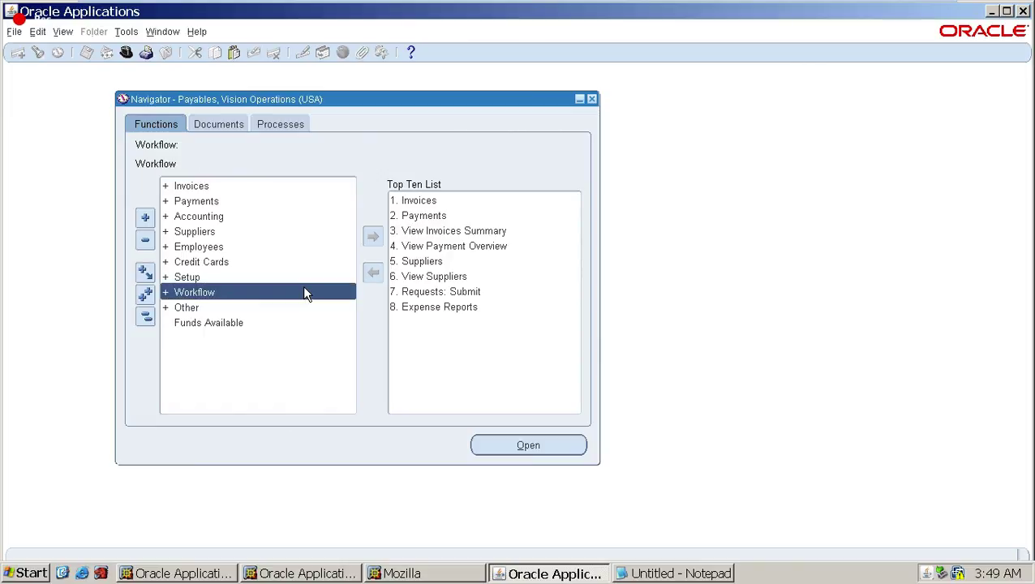